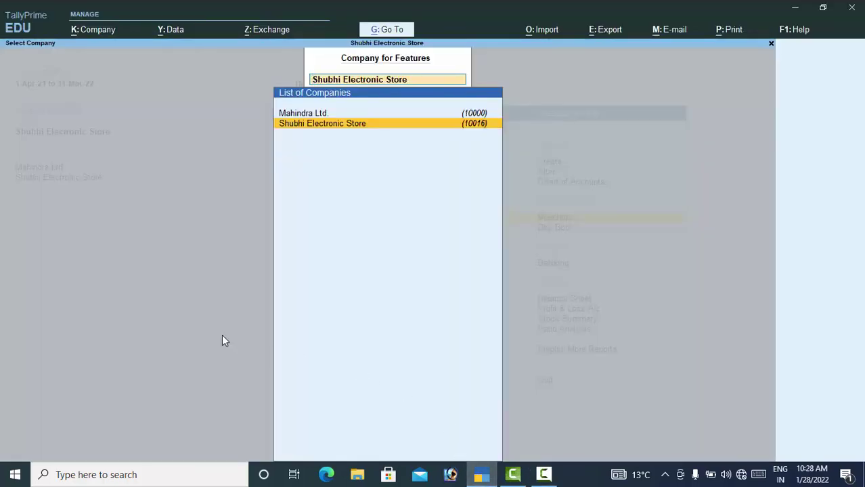
- Open the company features for Shubhi Electronic Store
{"action": "key", "text": "Escape"}
{"action": "key", "text": "Escape"}
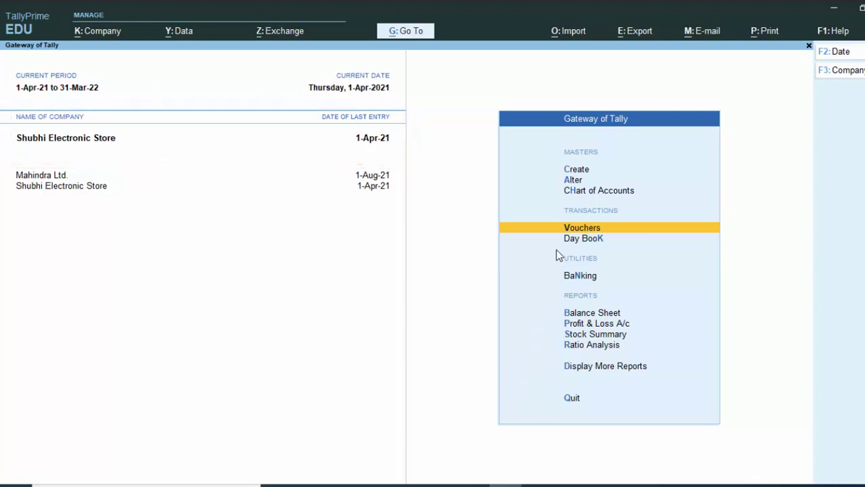
{"action": "key", "text": "F11"}
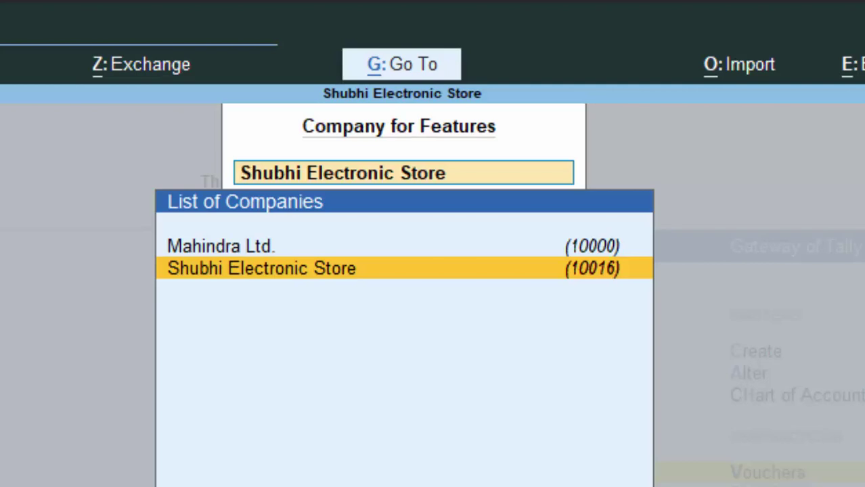
{"action": "key", "text": "Return"}
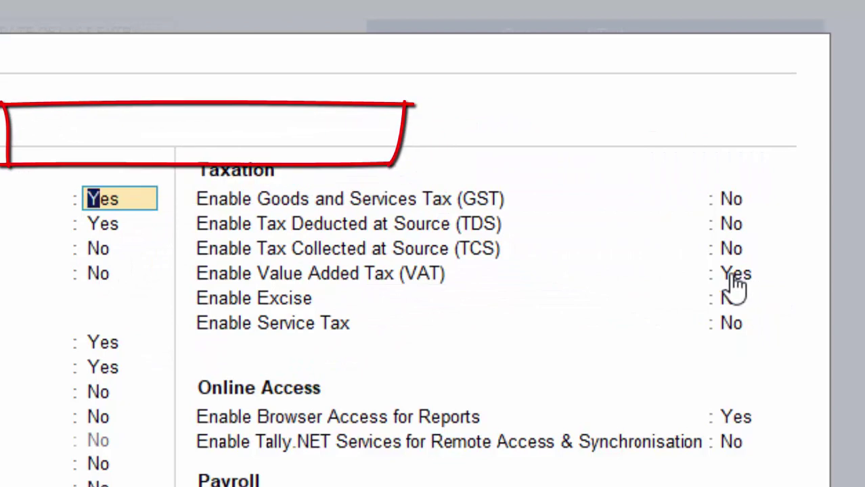
- Set Enable VAT to No and Enable TCS to Yes, bringing up TCS collector details
{"action": "left_click", "coordinate": [732, 275]}
{"action": "key", "text": "n"}
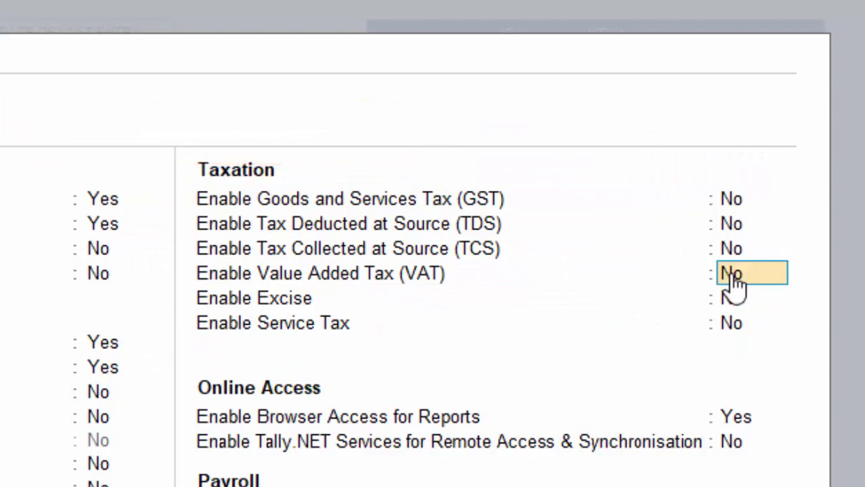
{"action": "left_click", "coordinate": [729, 251]}
{"action": "key", "text": "y"}
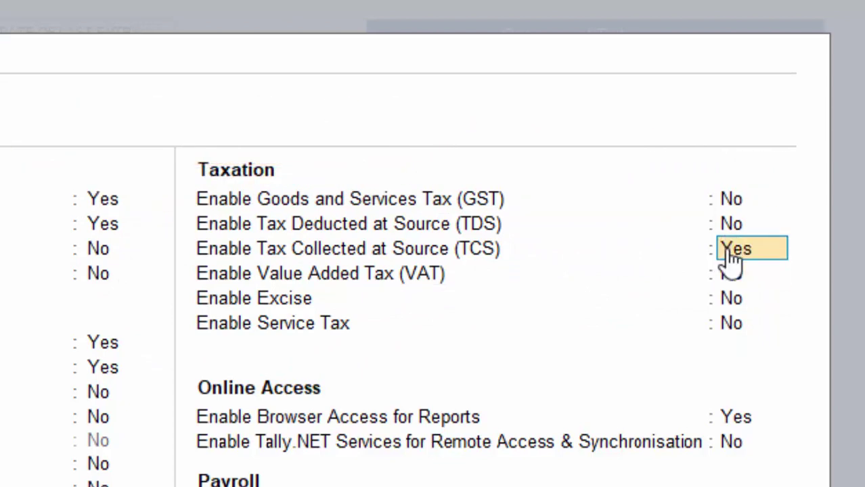
{"action": "key", "text": "Return"}
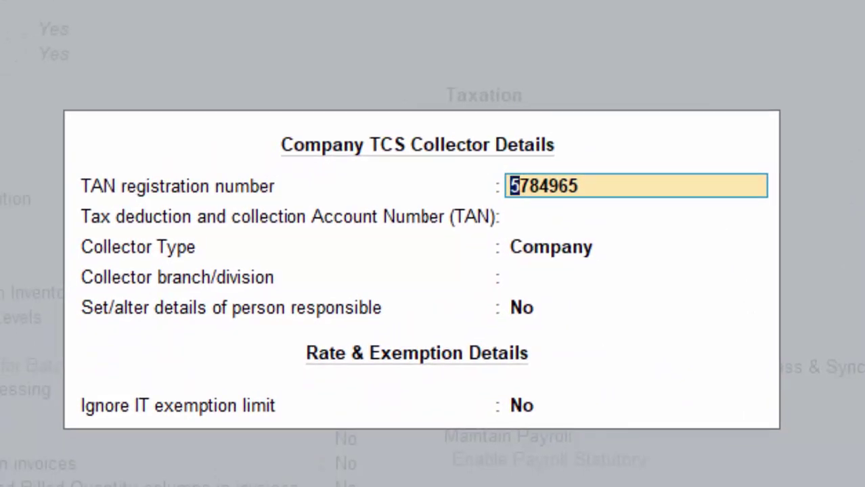
- Accept the TAN, then set collector type Individual/HUF and branch Deoria
{"action": "key", "text": "Return"}
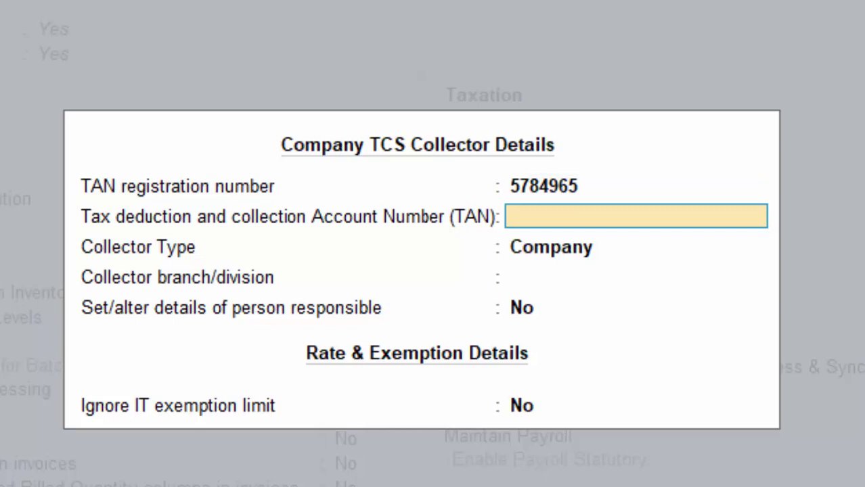
{"action": "key", "text": "Return"}
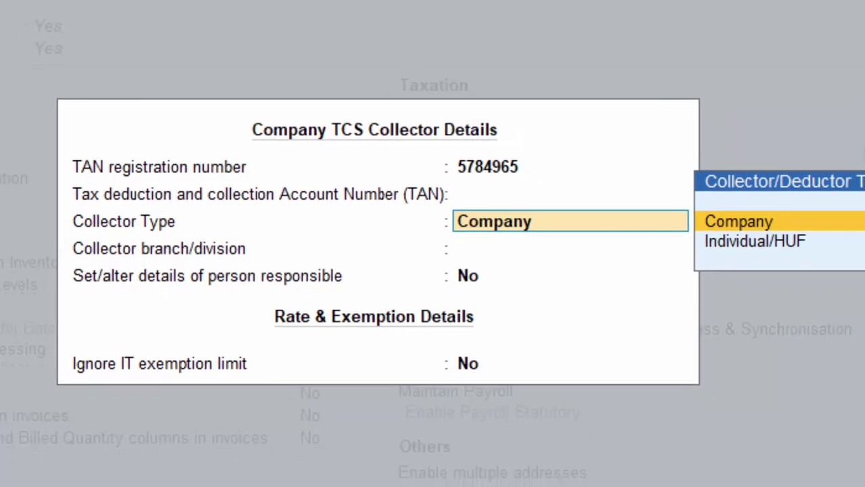
{"action": "key", "text": "Down"}
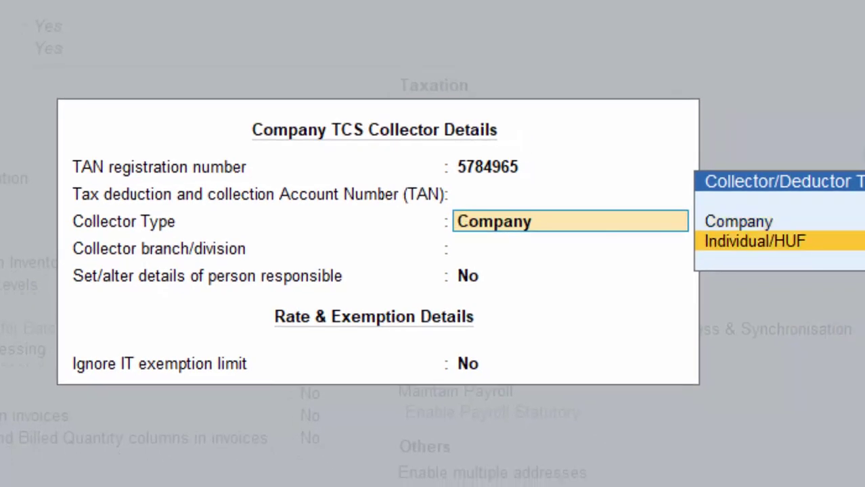
{"action": "key", "text": "Return"}
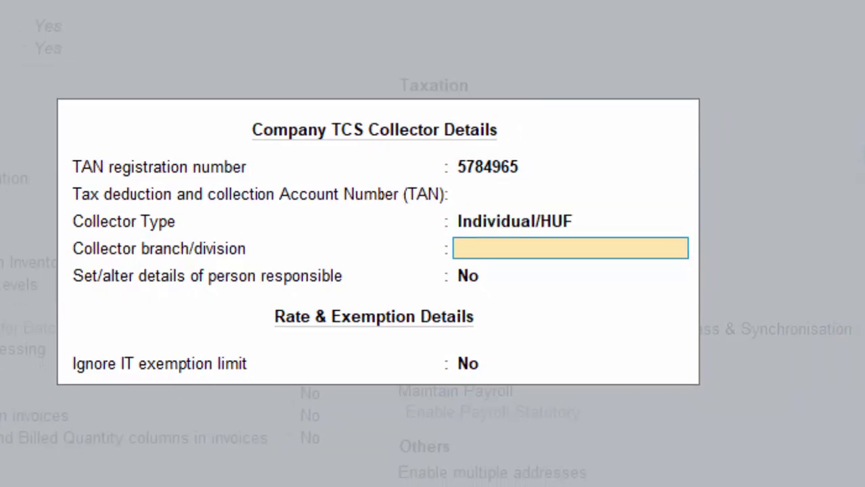
{"action": "type", "text": "Deoria"}
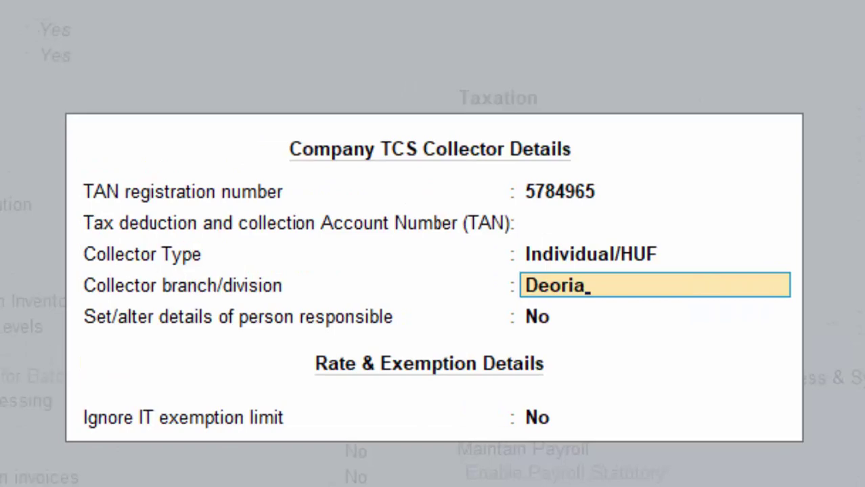
{"action": "key", "text": "Return"}
- Enable person-responsible details and accept the prefilled name, PAN, Uttar Pradesh and 274001
{"action": "type", "text": "y"}
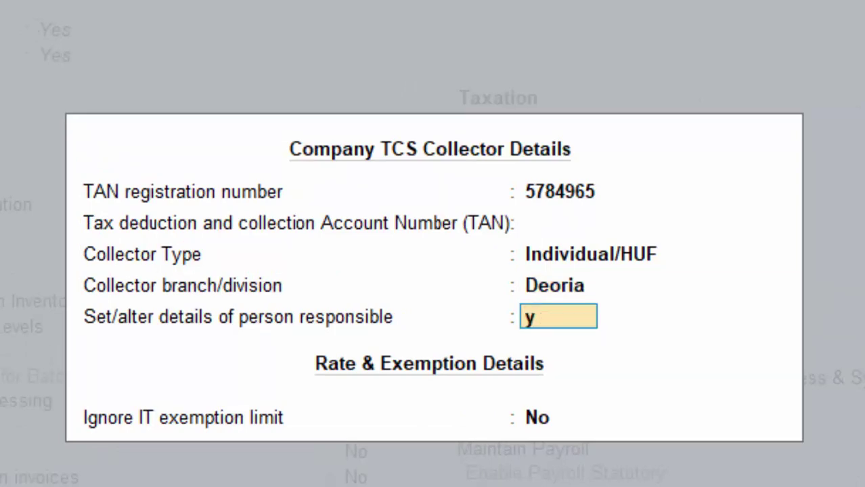
{"action": "key", "text": "Return"}
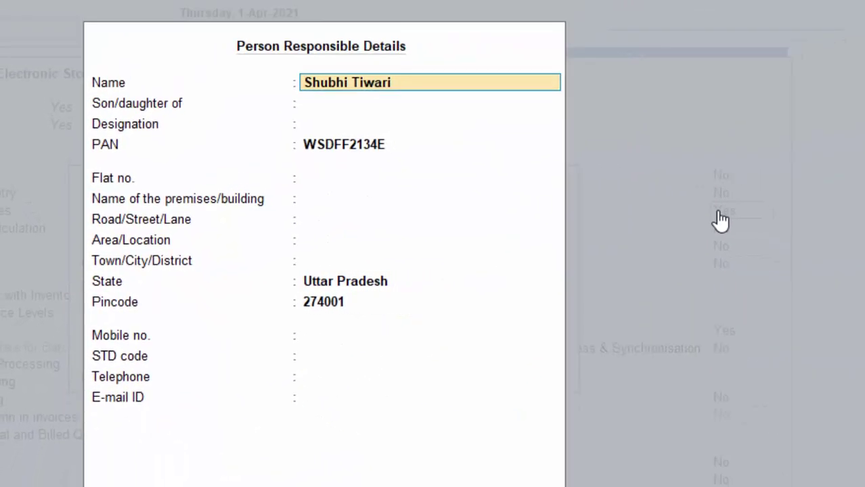
{"action": "key", "text": "Return"}
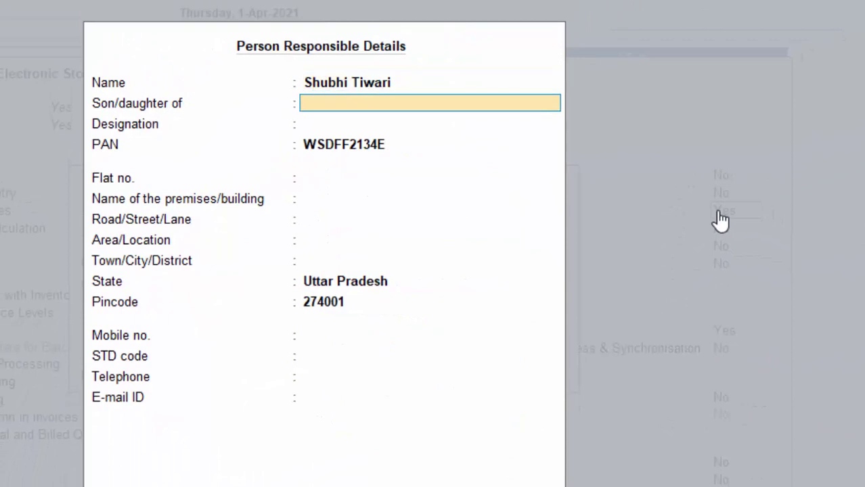
{"action": "key", "text": "Return"}
{"action": "key", "text": "Return"}
{"action": "key", "text": "Return"}
{"action": "key", "text": "Return"}
{"action": "key", "text": "Return"}
{"action": "key", "text": "Return"}
{"action": "key", "text": "Return"}
{"action": "key", "text": "Return"}
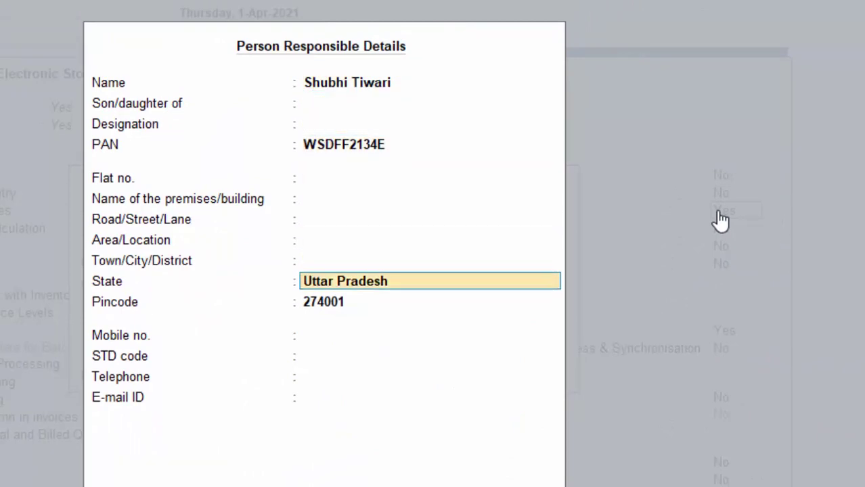
{"action": "key", "text": "Return"}
{"action": "key", "text": "Return"}
{"action": "key", "text": "Return"}
{"action": "key", "text": "Return"}
{"action": "key", "text": "Return"}
{"action": "key", "text": "Return"}
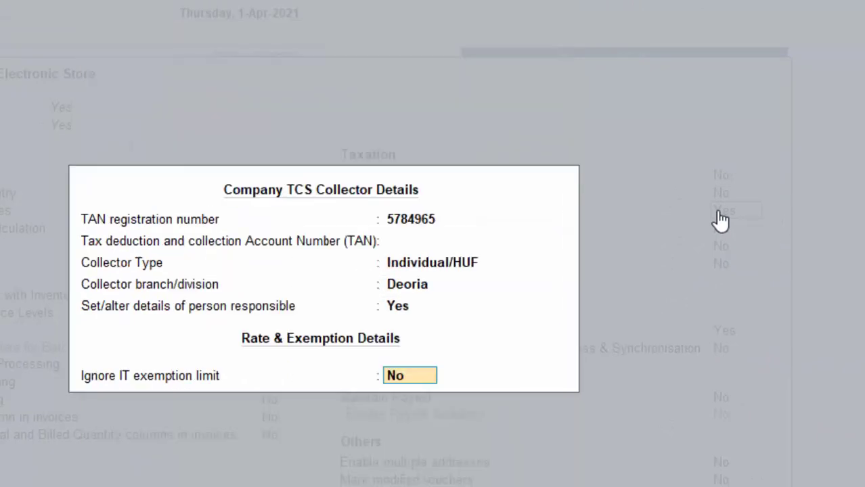
{"action": "key", "text": "Return"}
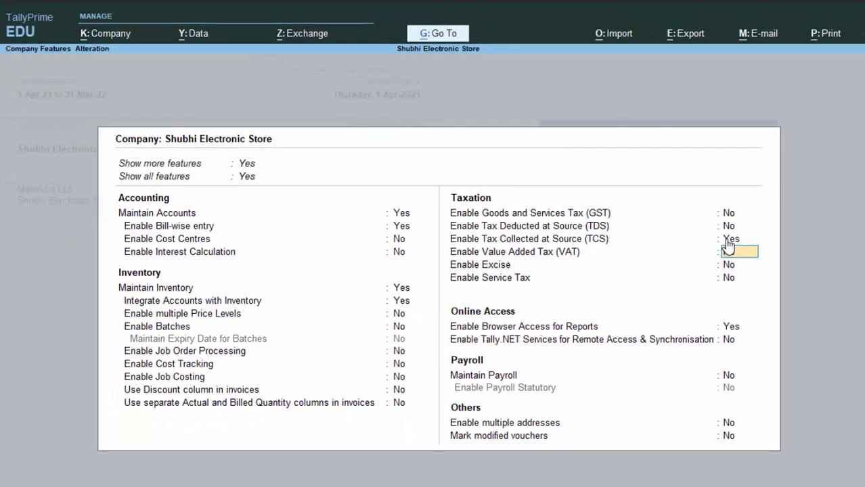
- Save the TCS feature changes with Ctrl+A, then open and close the Day Book
{"action": "key", "text": "ctrl"}
{"action": "key", "text": "F3"}
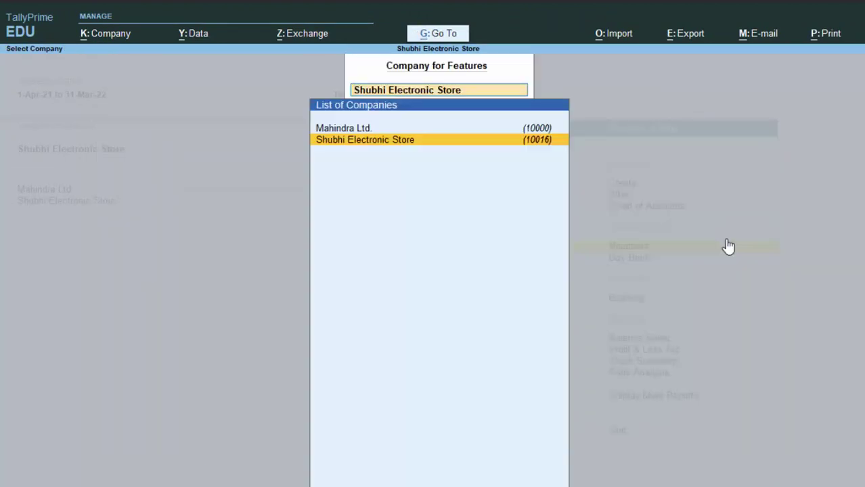
{"action": "key", "text": "BackSpace"}
{"action": "key", "text": "Escape"}
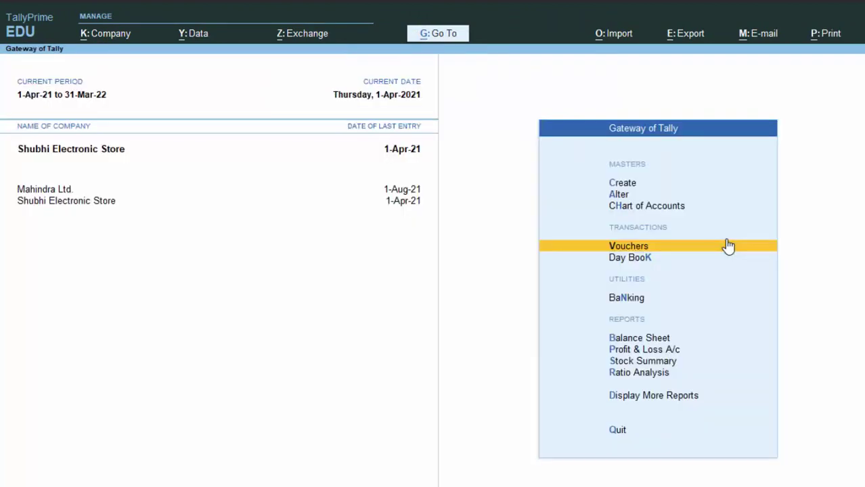
{"action": "key", "text": "d"}
{"action": "key", "text": "d"}
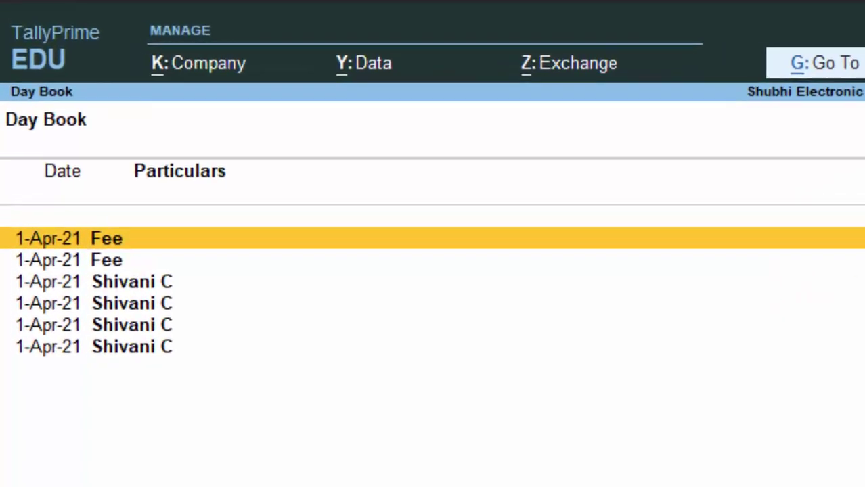
{"action": "key", "text": "Escape"}
{"action": "key", "text": "Escape"}
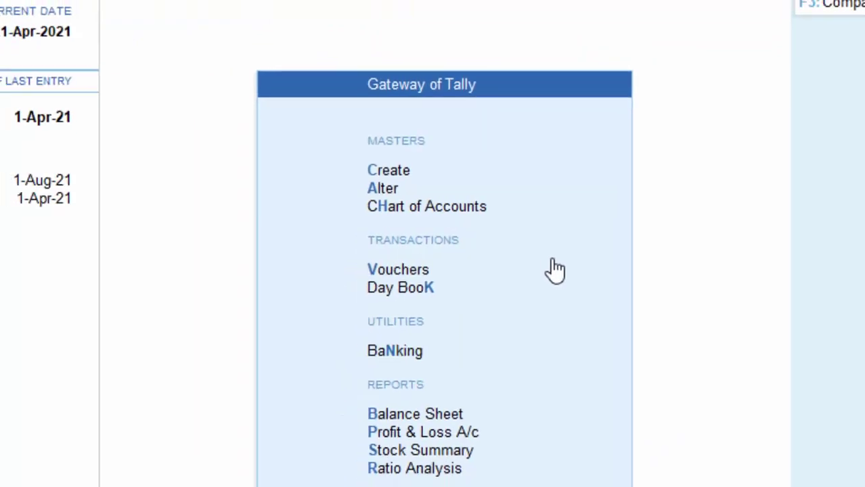
- Start a Sales voucher and create a party ledger named 'Shubhi Electronics & Grocessary'
{"action": "key", "text": "v"}
{"action": "key", "text": "F8"}
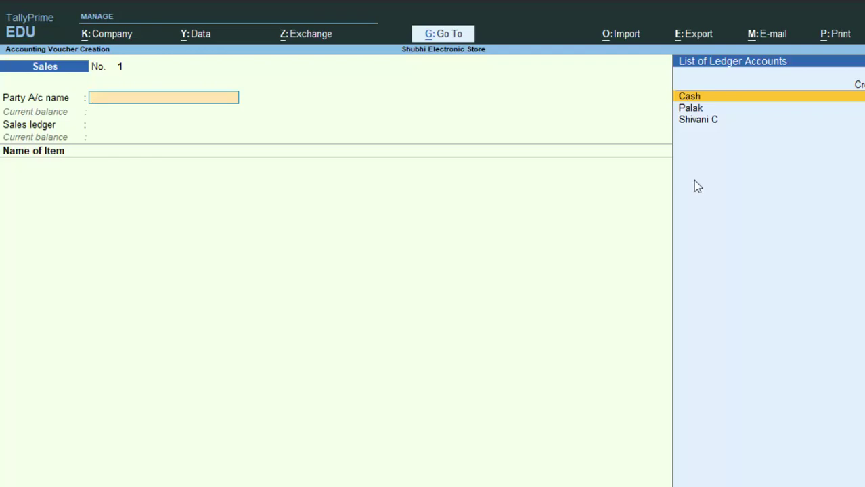
{"action": "key", "text": "alt+c"}
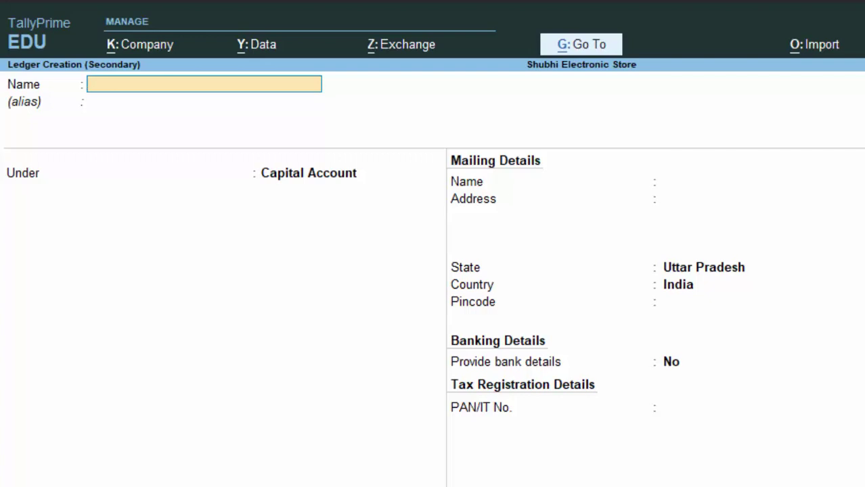
{"action": "type", "text": "S"}
{"action": "type", "text": "hubhi"}
{"action": "type", "text": " Elec"}
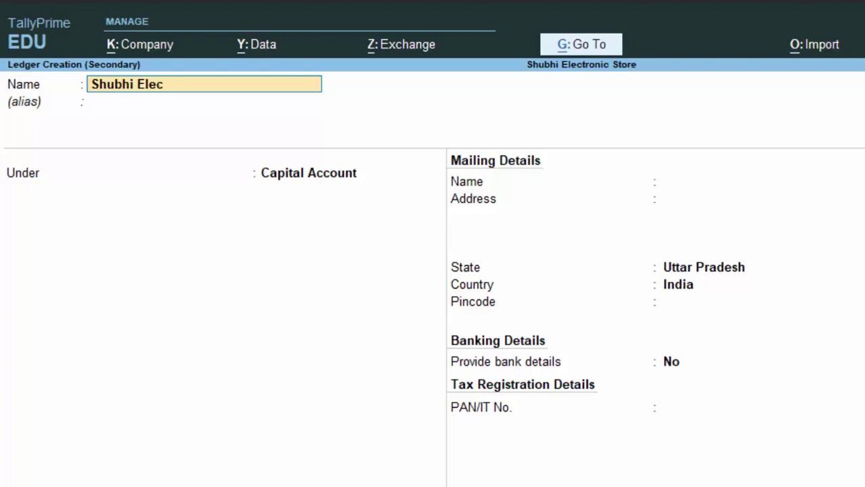
{"action": "type", "text": "troni"}
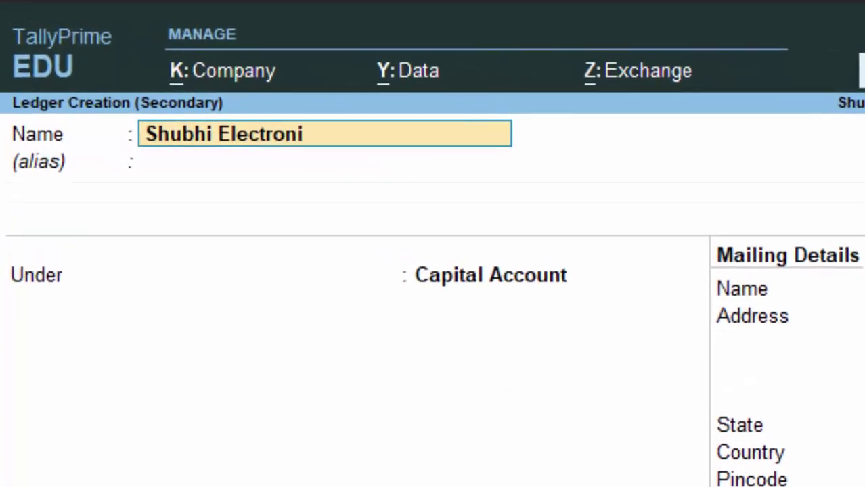
{"action": "type", "text": "cs"}
{"action": "type", "text": " &"}
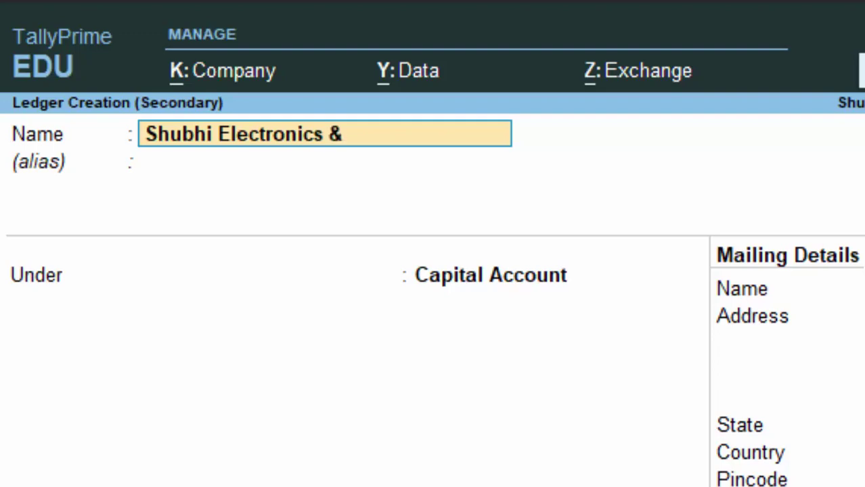
{"action": "type", "text": " Grocessary"}
{"action": "key", "text": "Return"}
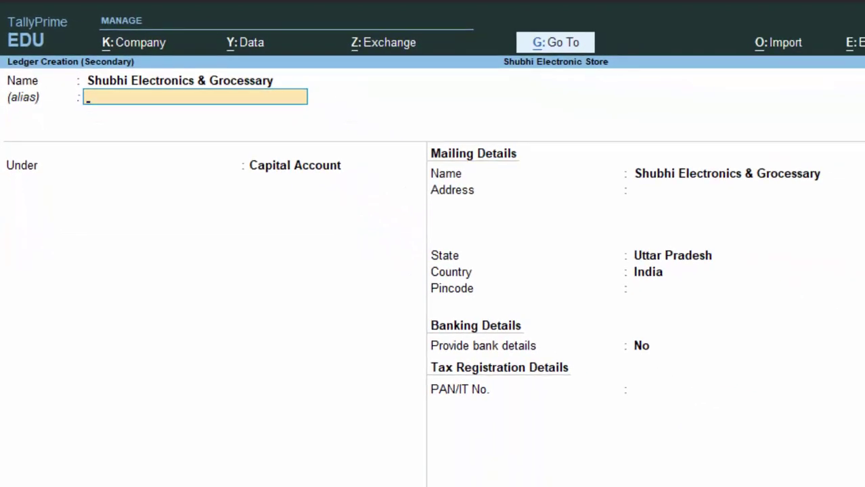
{"action": "key", "text": "Return"}
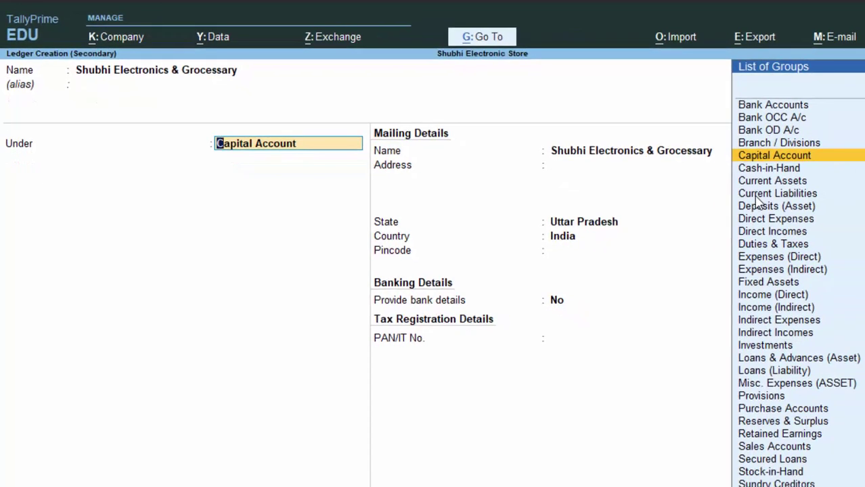
- Put the ledger under Sundry Debtors with TCS applicable and buyer type Body of Individuals
{"action": "type", "text": "S"}
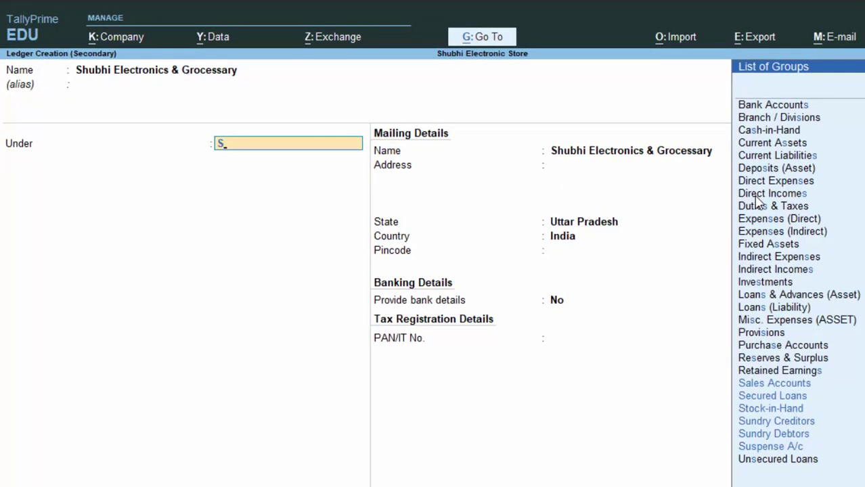
{"action": "key", "text": "Down"}
{"action": "key", "text": "Down"}
{"action": "key", "text": "Down"}
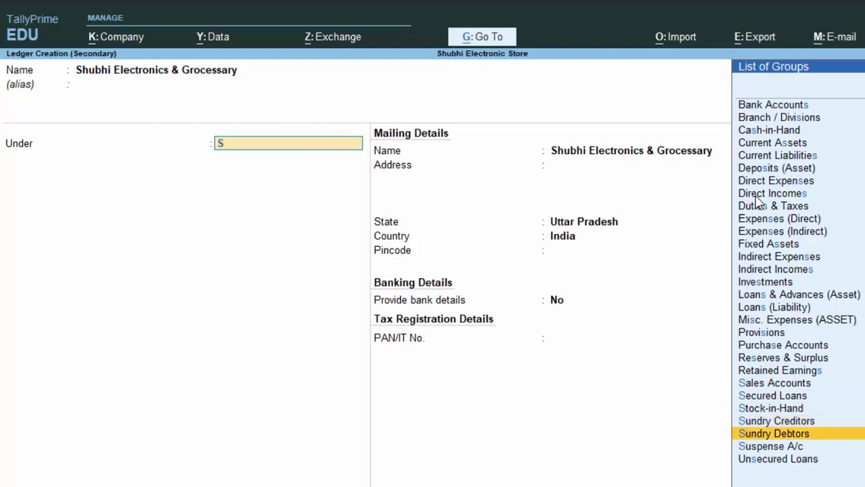
{"action": "key", "text": "Return"}
{"action": "key", "text": "Return"}
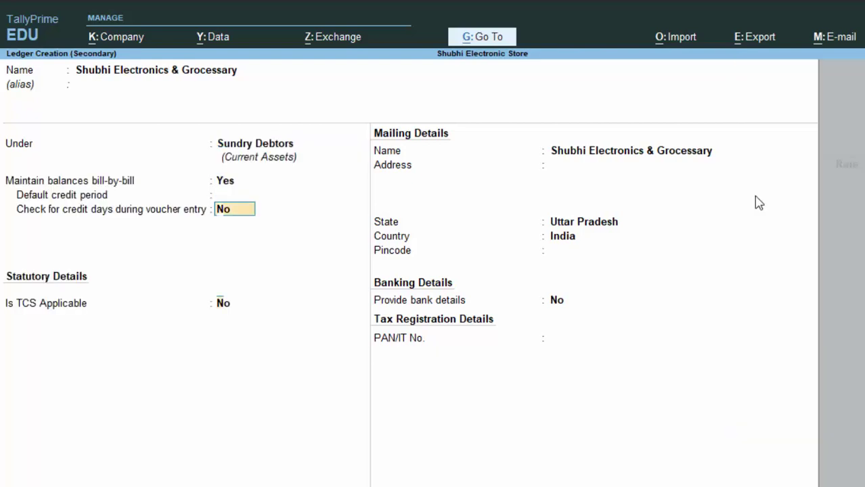
{"action": "key", "text": "Return"}
{"action": "type", "text": "y"}
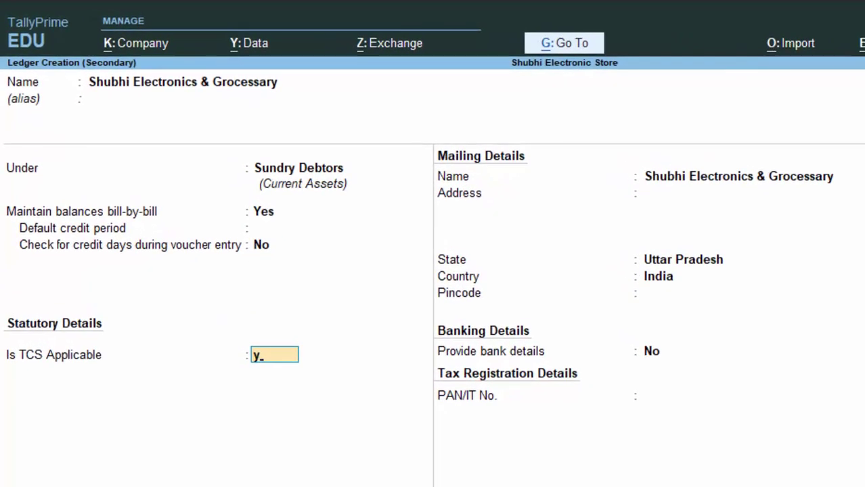
{"action": "key", "text": "Return"}
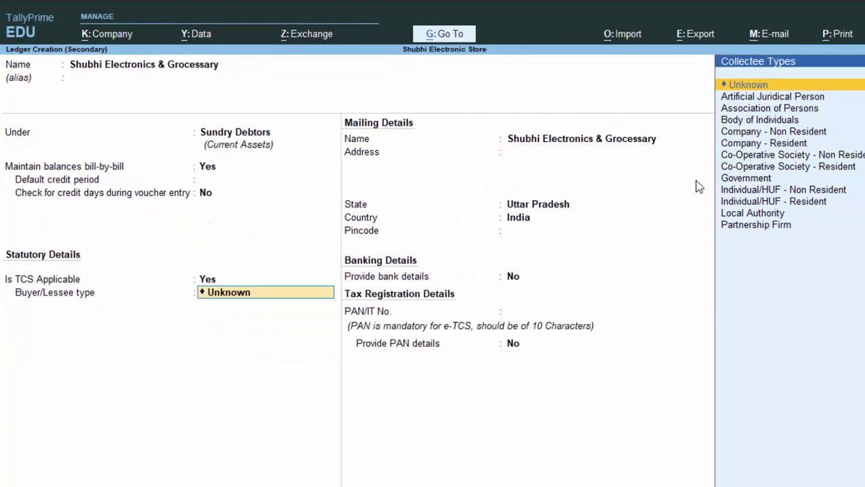
{"action": "key", "text": "Down"}
{"action": "key", "text": "Down"}
{"action": "key", "text": "Down"}
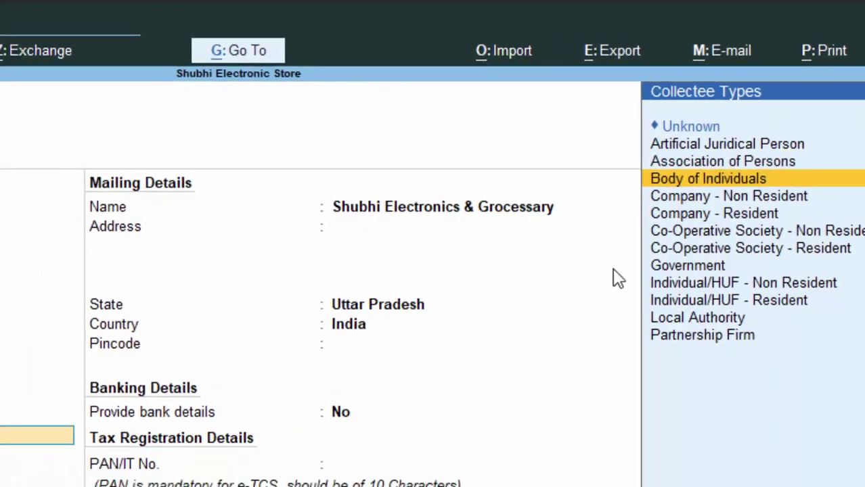
{"action": "key", "text": "Return"}
{"action": "key", "text": "Return"}
{"action": "key", "text": "Return"}
{"action": "key", "text": "Return"}
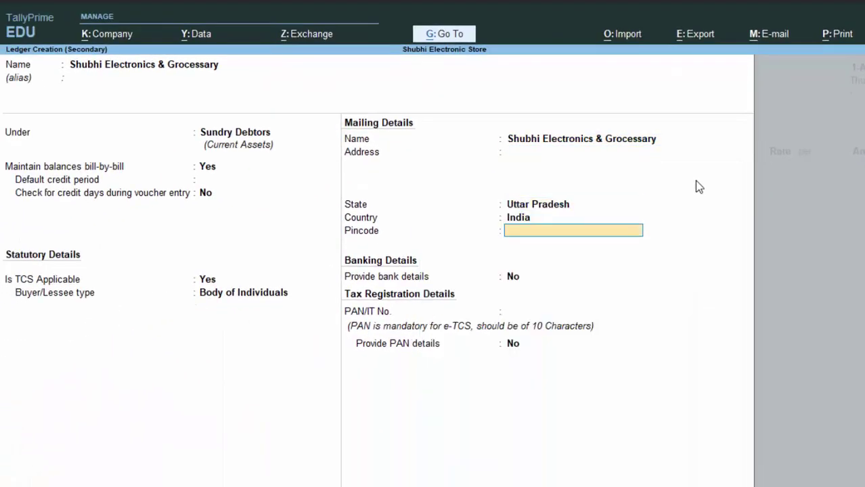
{"action": "key", "text": "Return"}
{"action": "key", "text": "Return"}
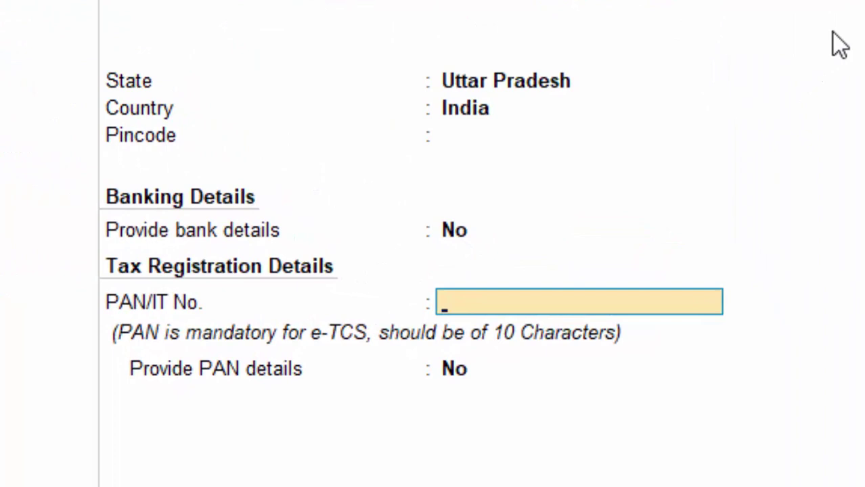
- Enter the party's PAN and mark PAN details as provided
{"action": "type", "text": "AIS"}
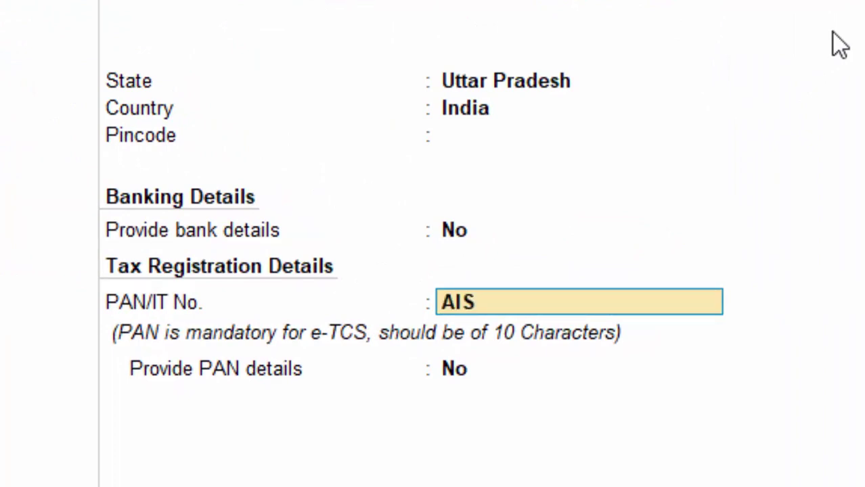
{"action": "type", "text": "PT56"}
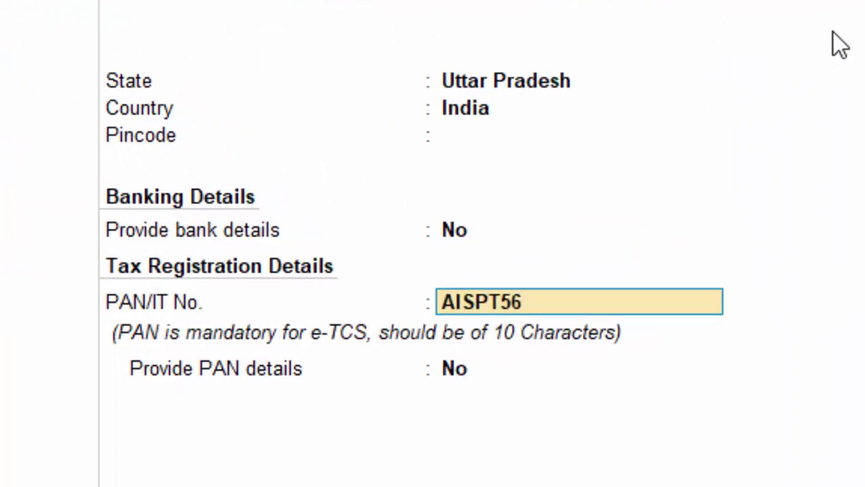
{"action": "type", "text": "78G"}
{"action": "key", "text": "Return"}
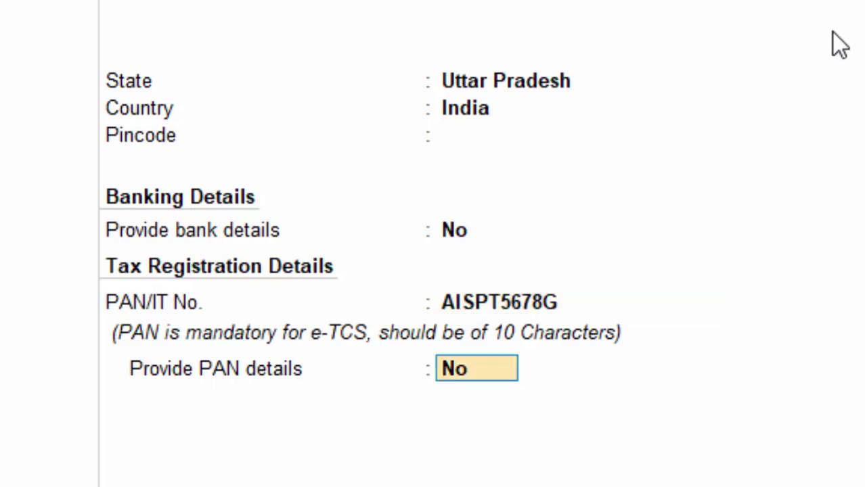
{"action": "type", "text": "y"}
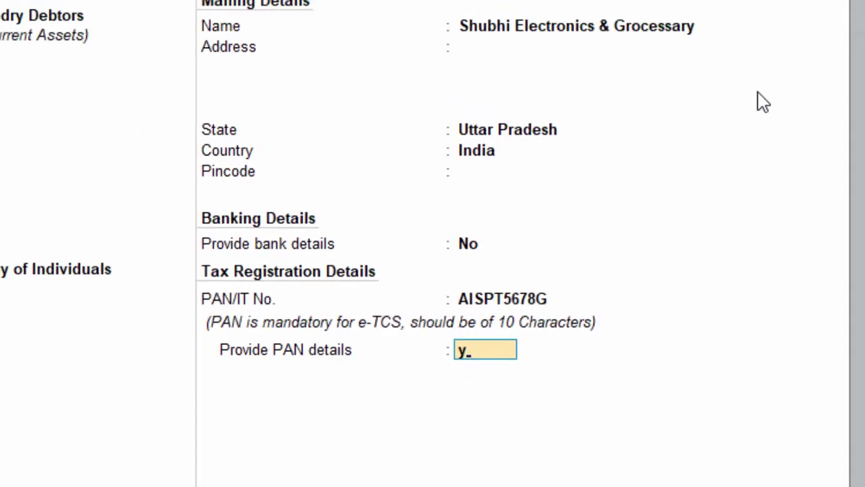
{"action": "key", "text": "Return"}
{"action": "key", "text": "Return"}
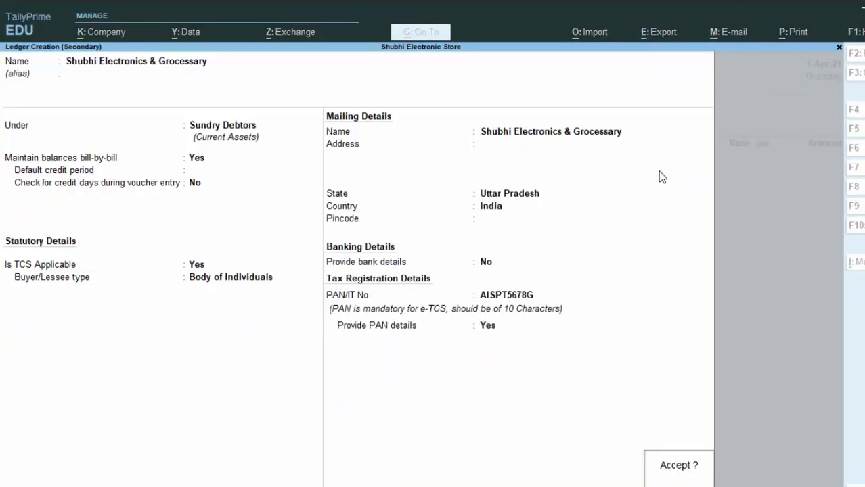
{"action": "key", "text": "Return"}
- Skip dispatch and party details and start a new sales ledger named 'Sales A/c'
{"action": "key", "text": "Return"}
{"action": "key", "text": "Return"}
{"action": "key", "text": "Return"}
{"action": "key", "text": "Return"}
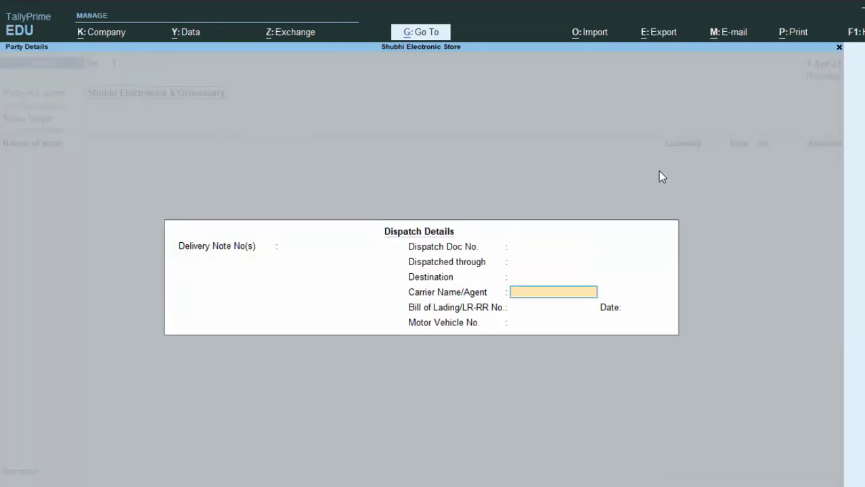
{"action": "key", "text": "Return"}
{"action": "key", "text": "Return"}
{"action": "key", "text": "Return"}
{"action": "key", "text": "Return"}
{"action": "key", "text": "Return"}
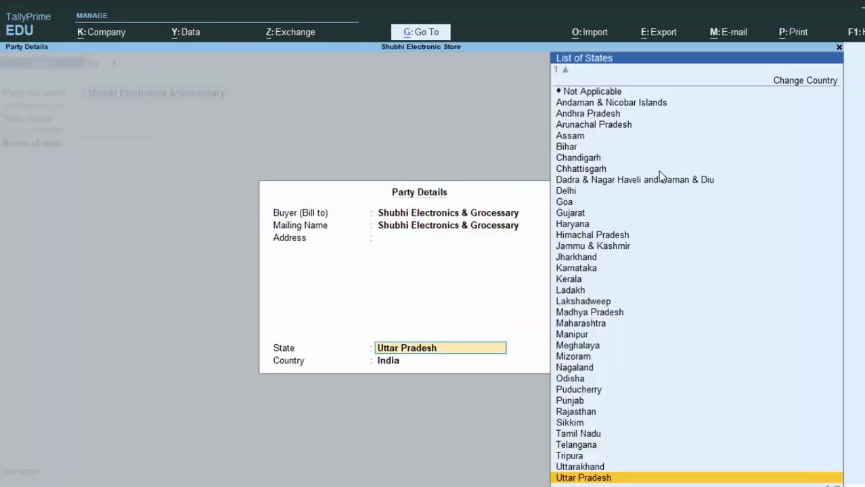
{"action": "key", "text": "Return"}
{"action": "key", "text": "Return"}
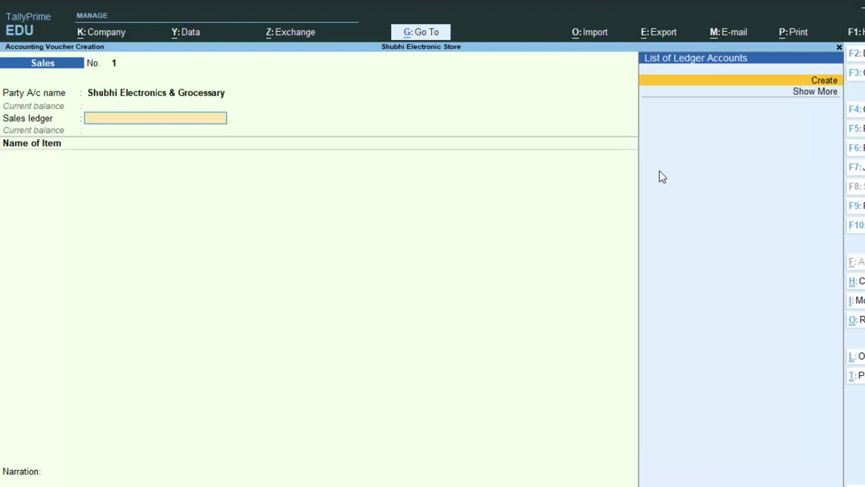
{"action": "key", "text": "alt+c"}
{"action": "type", "text": "S"}
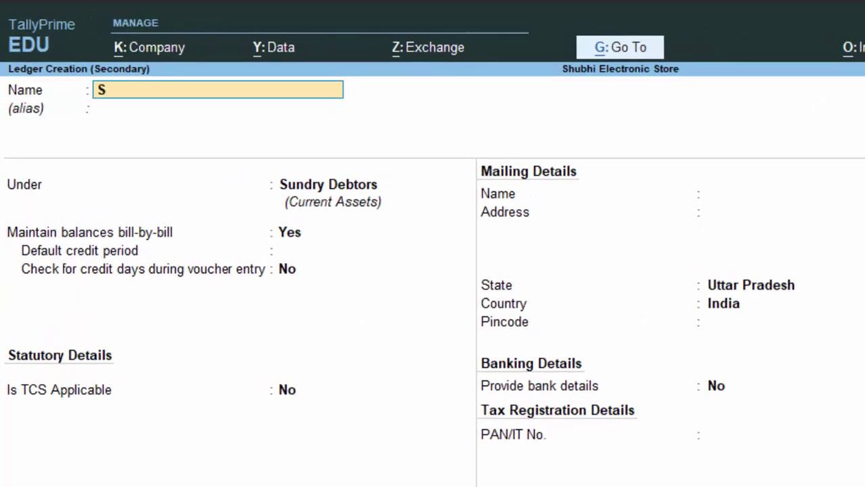
{"action": "type", "text": "ales"}
{"action": "type", "text": " A/c"}
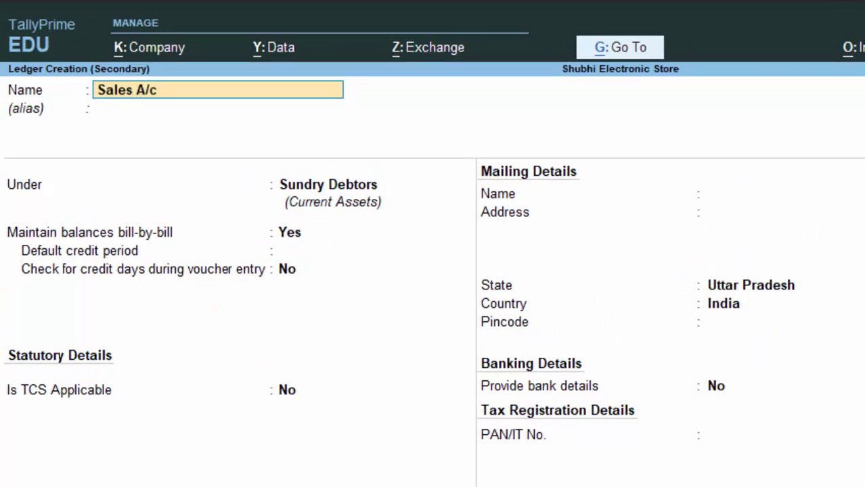
{"action": "key", "text": "Return"}
{"action": "key", "text": "Return"}
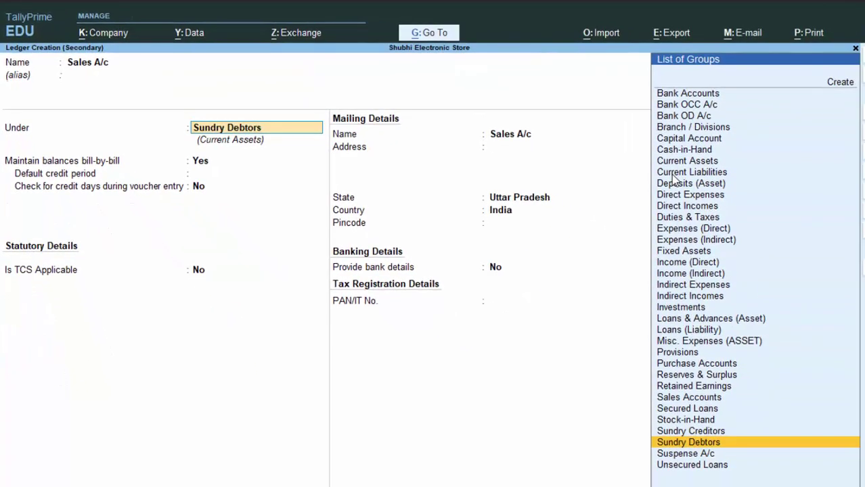
- Place Sales A/c under Sales Accounts and mark TCS as Applicable
{"action": "type", "text": "S"}
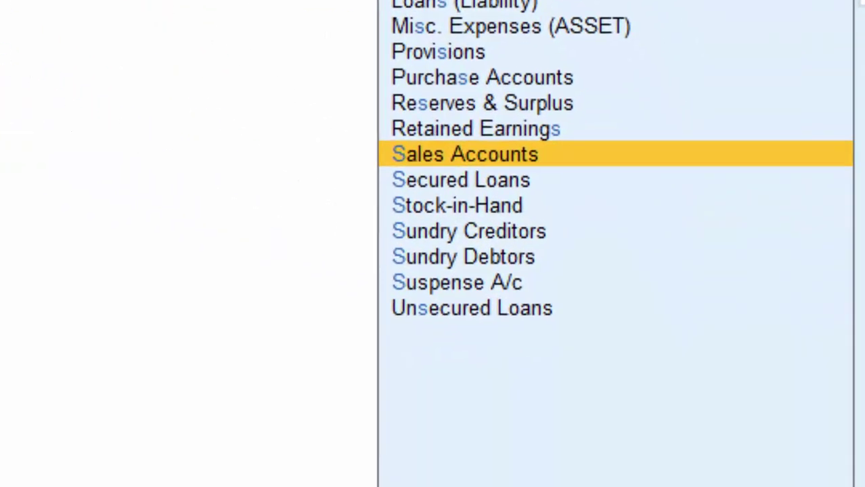
{"action": "key", "text": "Down"}
{"action": "key", "text": "Up"}
{"action": "key", "text": "Return"}
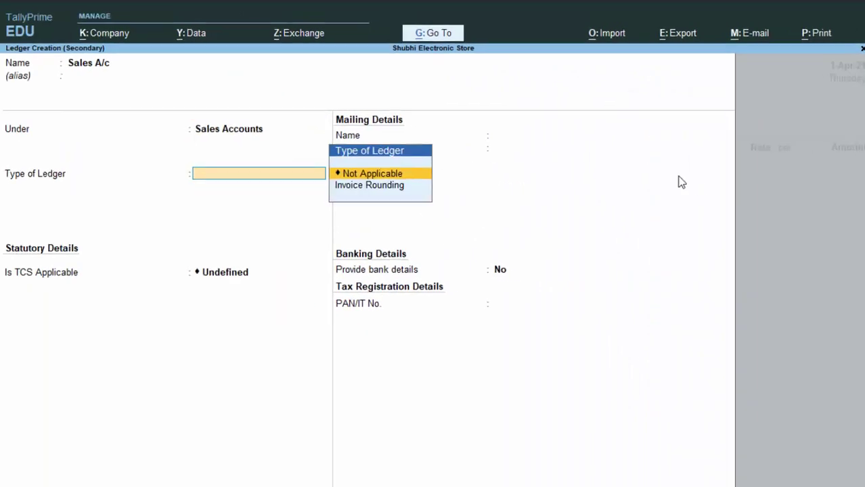
{"action": "key", "text": "Return"}
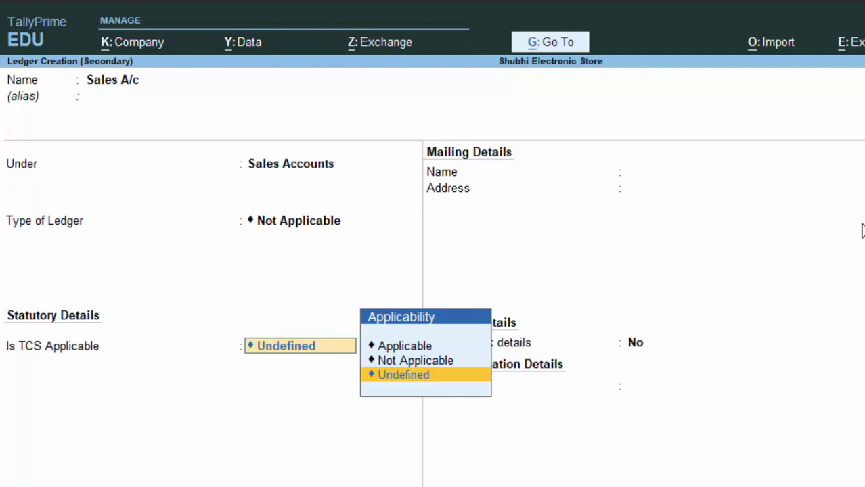
{"action": "key", "text": "Up"}
{"action": "key", "text": "Up"}
{"action": "key", "text": "Return"}
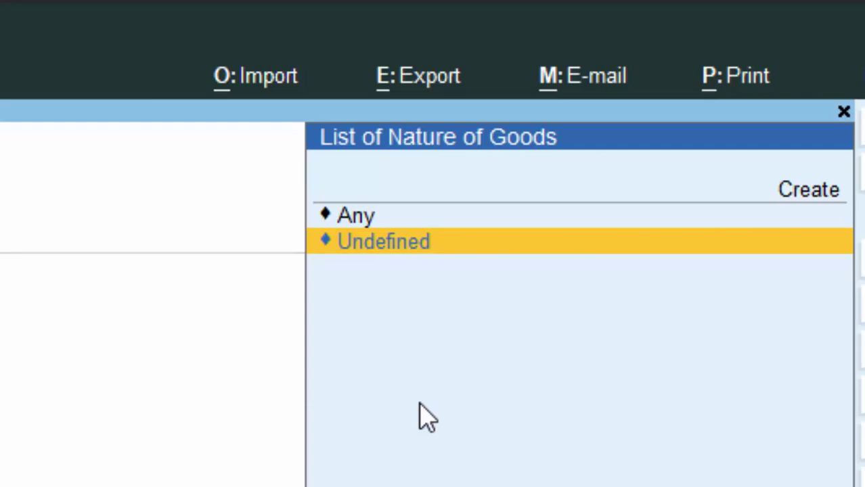
- Create a TCS nature of goods 'Tcs on Sales' under section 206C
{"action": "key", "text": "alt+c"}
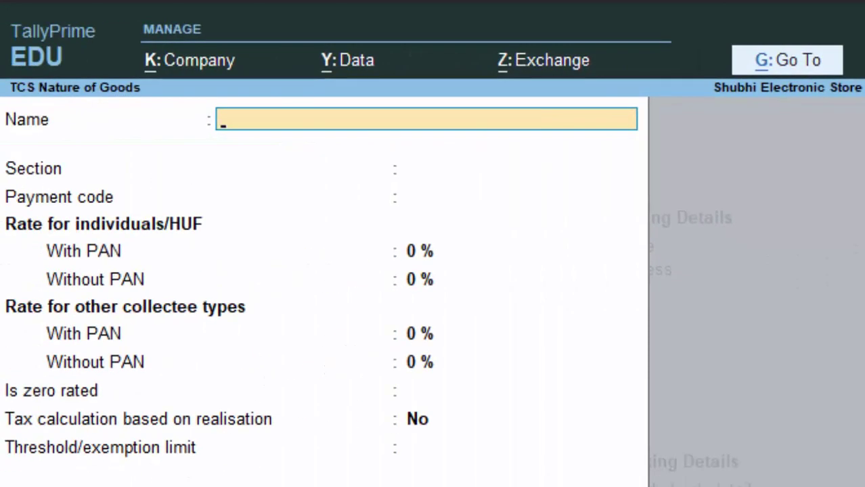
{"action": "type", "text": "Tcs o"}
{"action": "type", "text": "n Sal"}
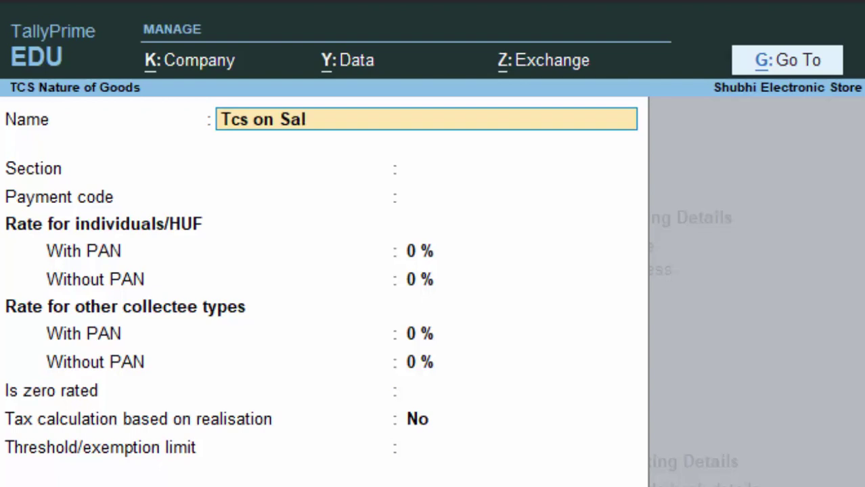
{"action": "type", "text": "es"}
{"action": "key", "text": "Return"}
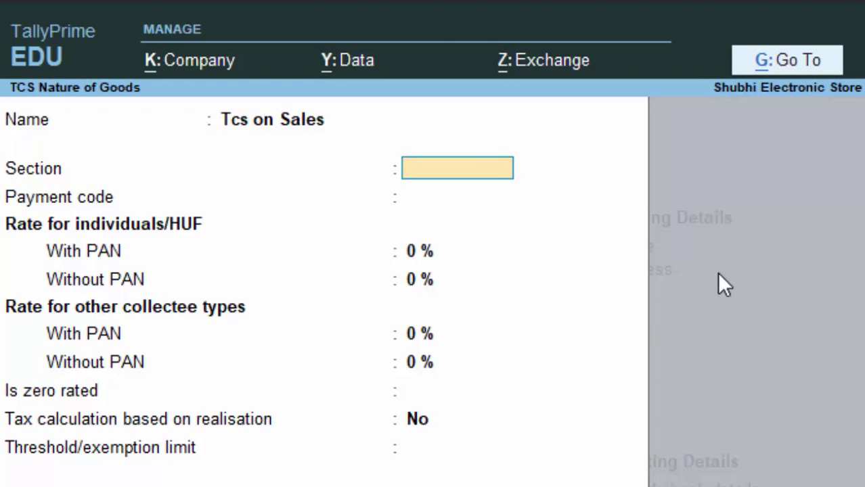
{"action": "type", "text": "206"}
{"action": "type", "text": "C"}
{"action": "key", "text": "Return"}
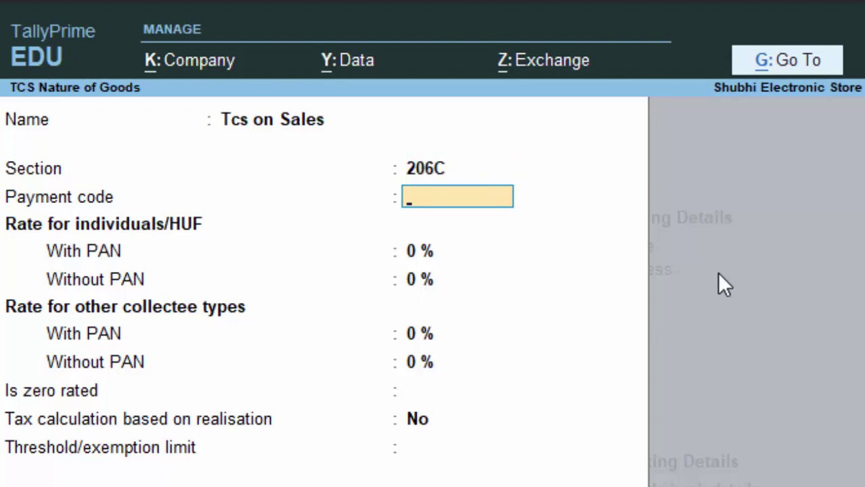
{"action": "key", "text": "Return"}
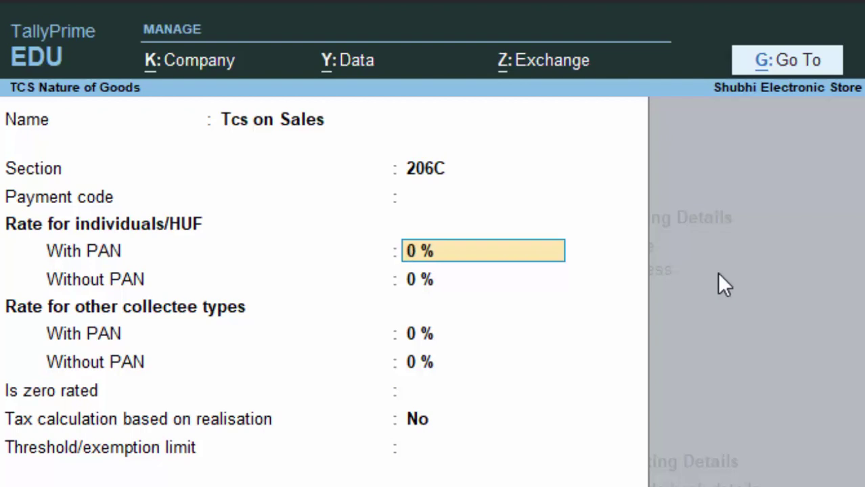
- Set rates of 1% with PAN and 1.5% without PAN, plus a 1,00,000 threshold
{"action": "type", "text": "1"}
{"action": "key", "text": "Return"}
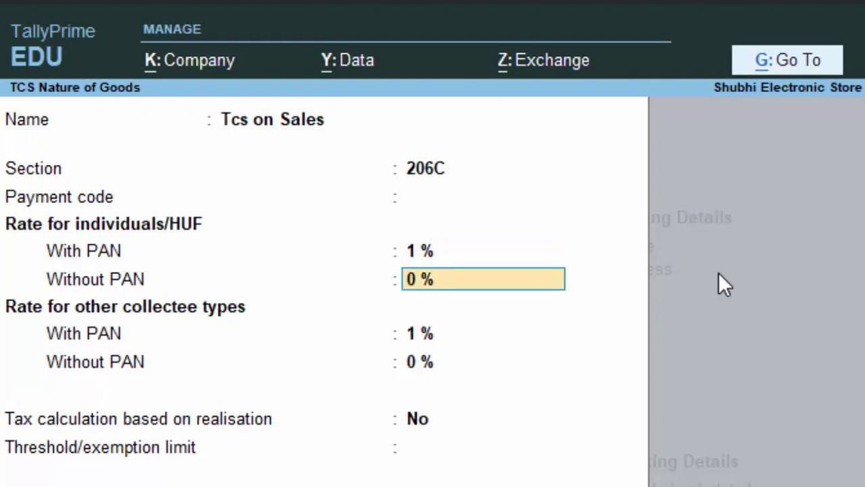
{"action": "type", "text": "1."}
{"action": "type", "text": "5"}
{"action": "key", "text": "Return"}
{"action": "key", "text": "Return"}
{"action": "key", "text": "Return"}
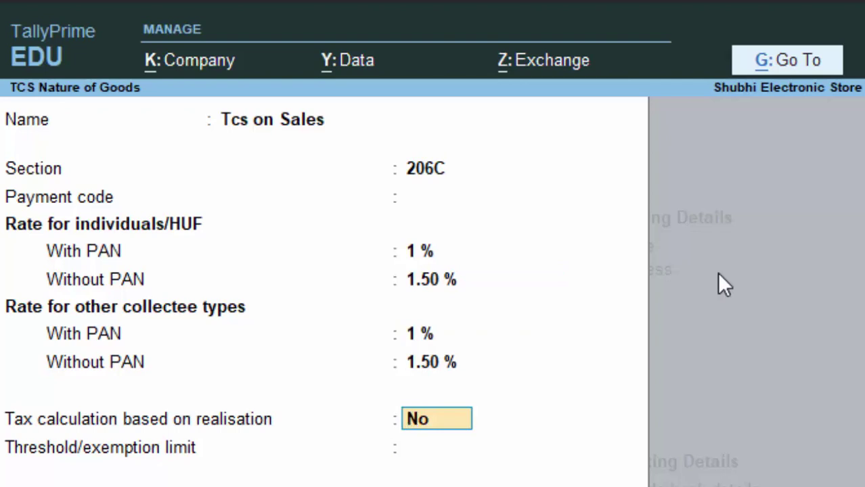
{"action": "key", "text": "Return"}
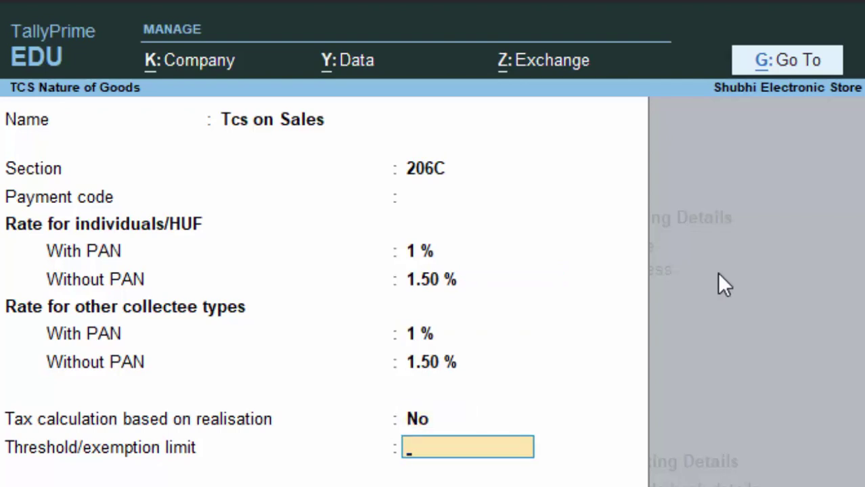
{"action": "type", "text": "1,00,0"}
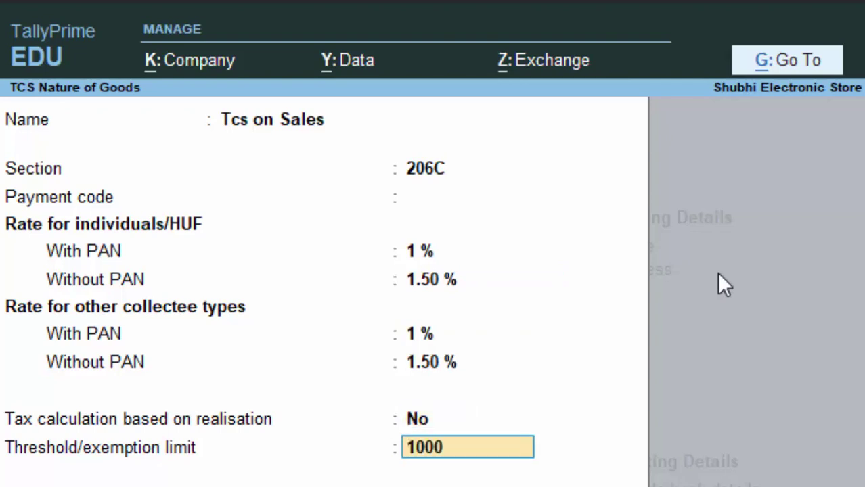
{"action": "type", "text": "00"}
{"action": "key", "text": "Return"}
{"action": "key", "text": "Return"}
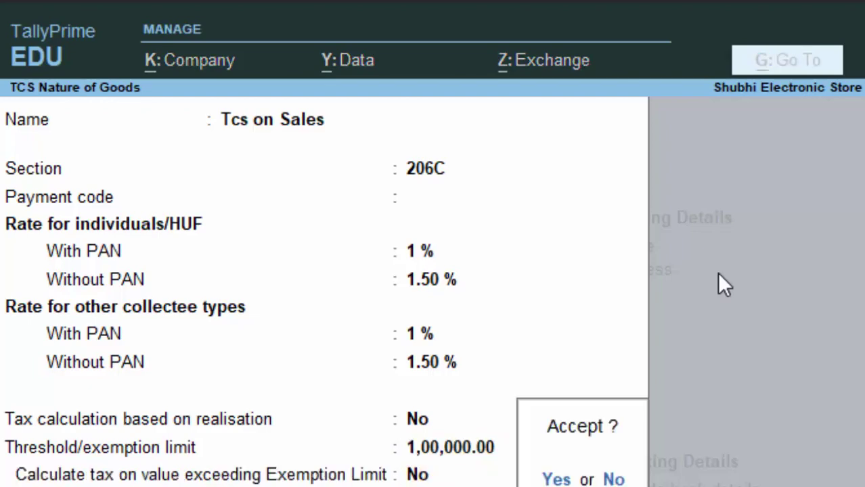
- Save Sales A/c with Tcs on Sales and leave the voucher for the Gateway
{"action": "key", "text": "Return"}
{"action": "key", "text": "Return"}
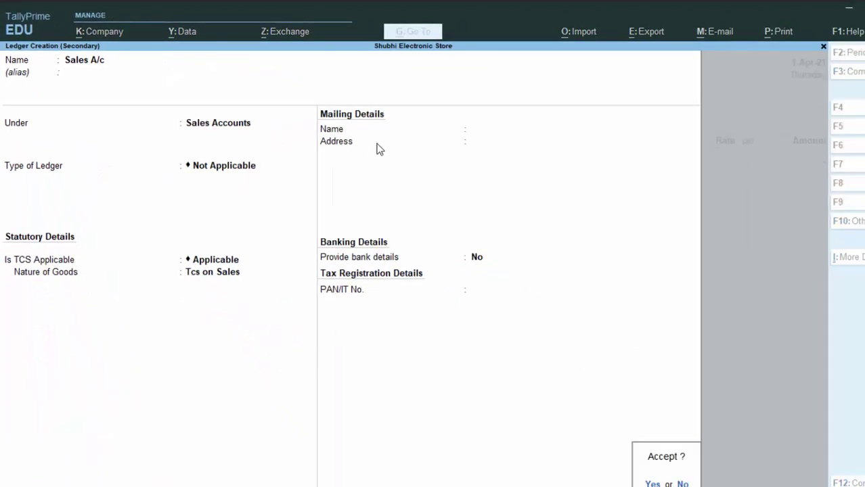
{"action": "key", "text": "Return"}
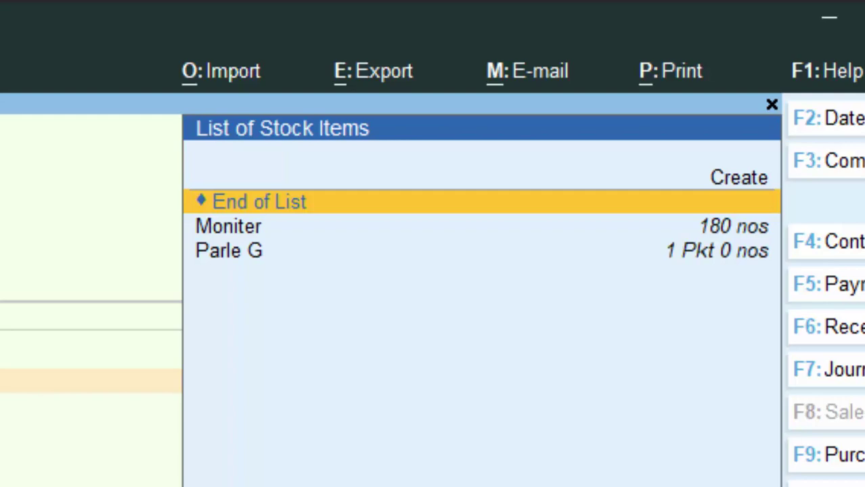
{"action": "key", "text": "Escape"}
{"action": "key", "text": "Escape"}
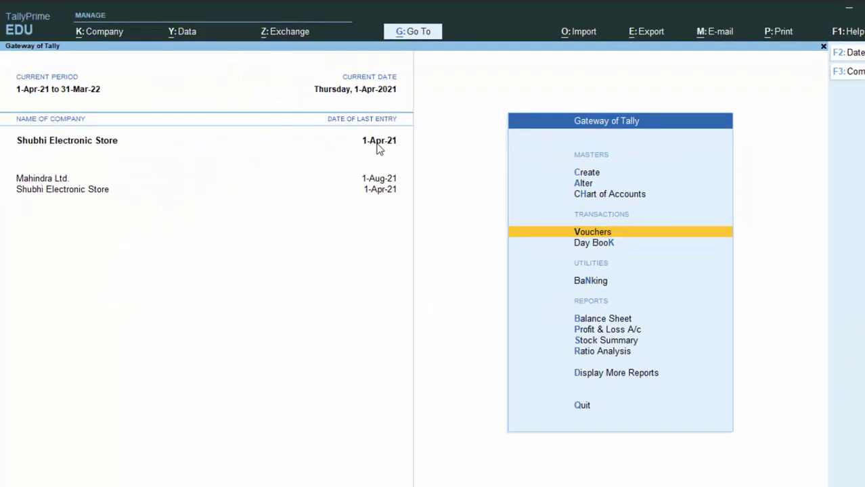
- Alter the stock item Moniter to rename it Monitor, then return to Gateway
{"action": "key", "text": "Up"}
{"action": "key", "text": "Up"}
{"action": "key", "text": "Return"}
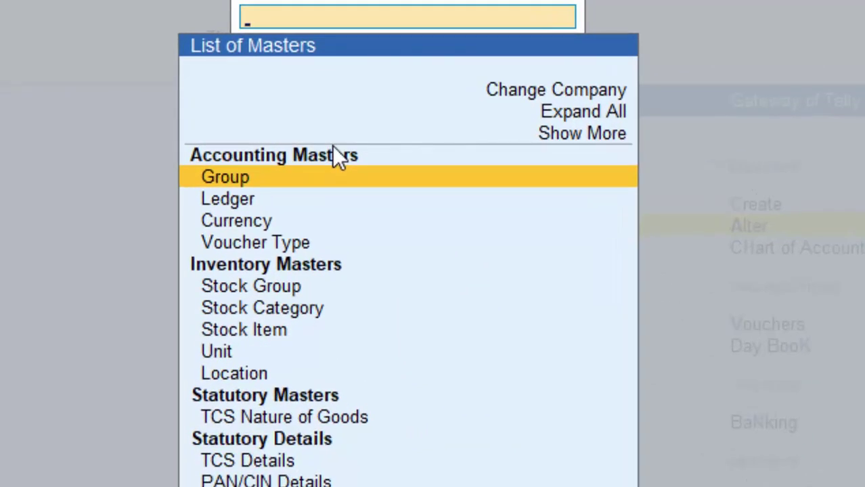
{"action": "key", "text": "Down"}
{"action": "key", "text": "Down"}
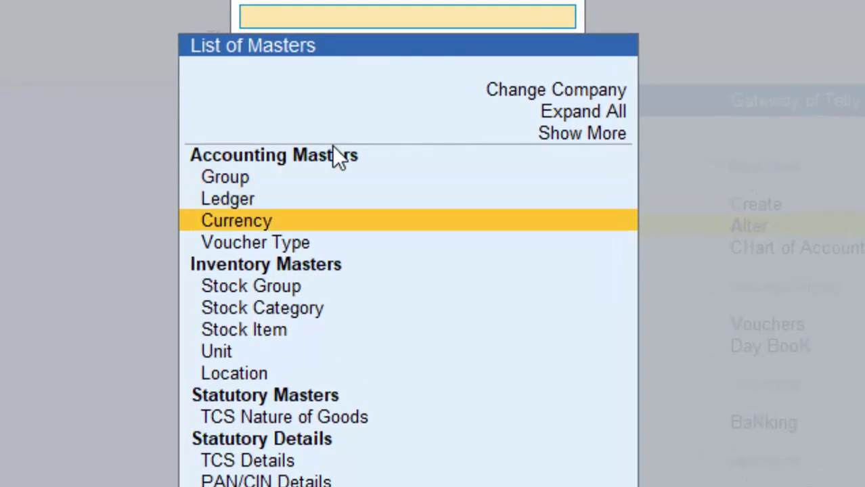
{"action": "key", "text": "Down"}
{"action": "key", "text": "Down"}
{"action": "key", "text": "Down"}
{"action": "key", "text": "Down"}
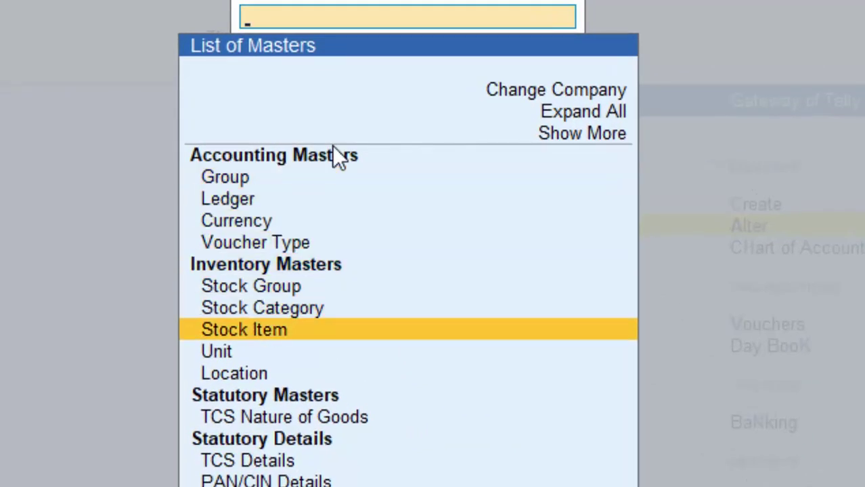
{"action": "key", "text": "Return"}
{"action": "key", "text": "Return"}
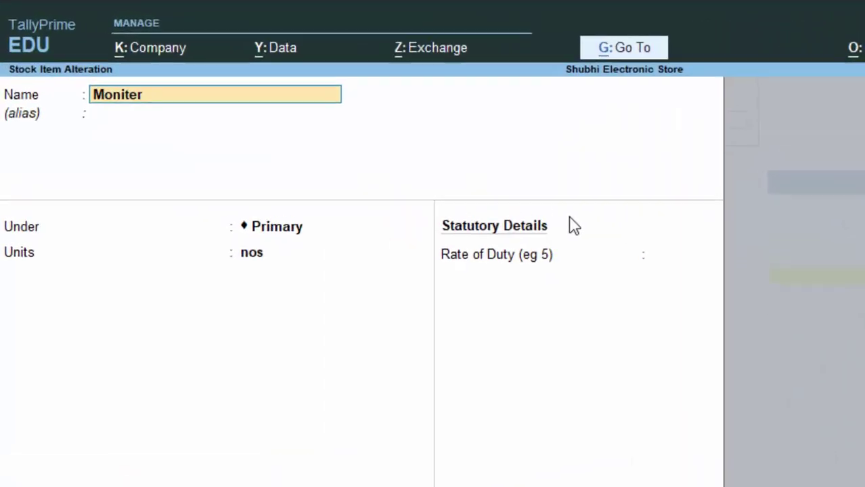
{"action": "type", "text": "M"}
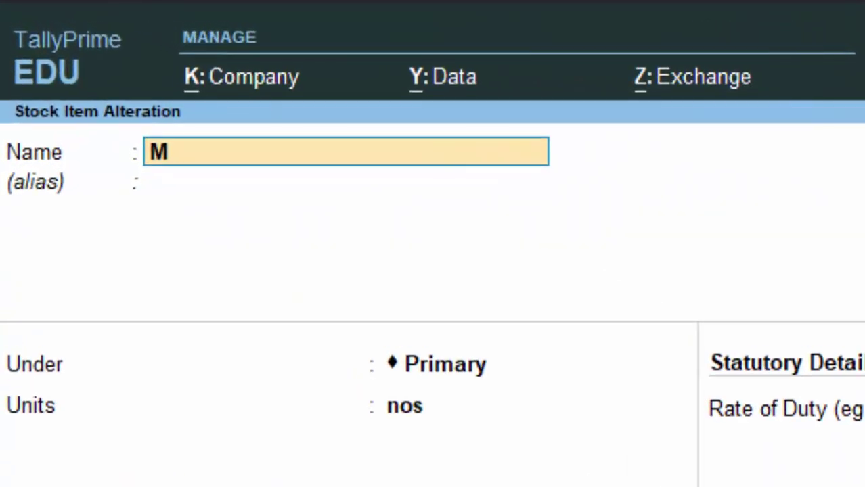
{"action": "type", "text": "onito"}
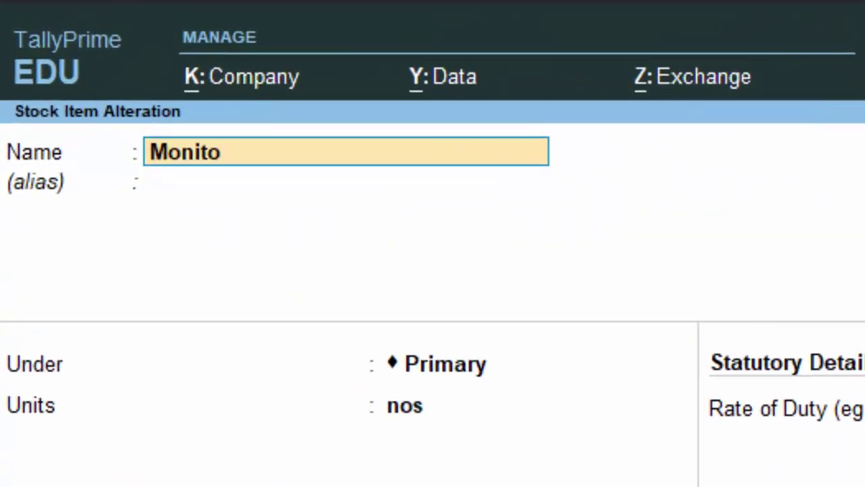
{"action": "type", "text": "r"}
{"action": "key", "text": "Return"}
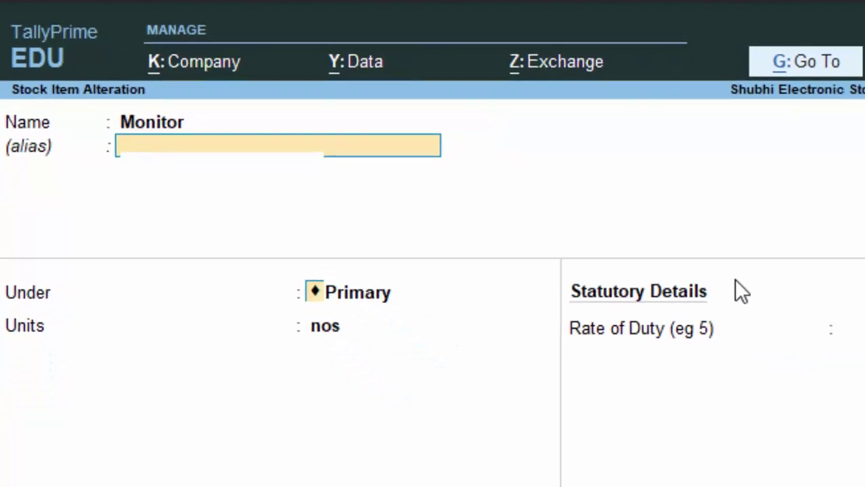
{"action": "key", "text": "Return"}
{"action": "key", "text": "Return"}
{"action": "key", "text": "Return"}
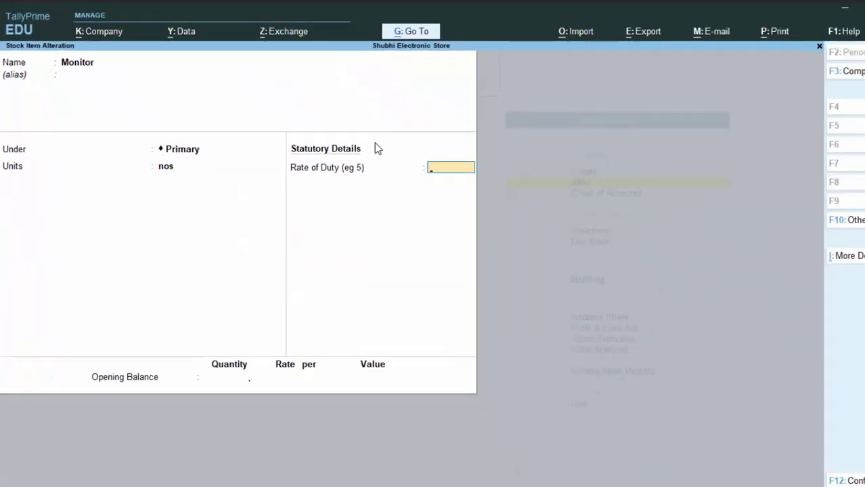
{"action": "key", "text": "Return"}
{"action": "key", "text": "Return"}
{"action": "key", "text": "Return"}
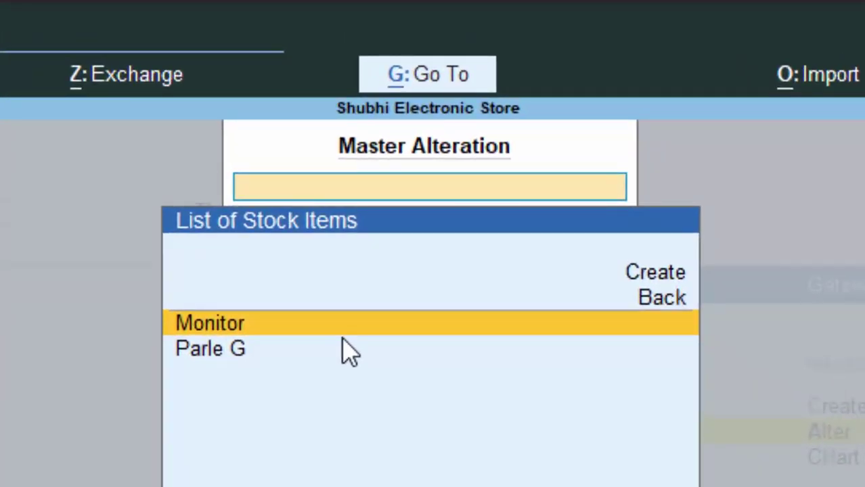
{"action": "key", "text": "Escape"}
{"action": "key", "text": "Escape"}
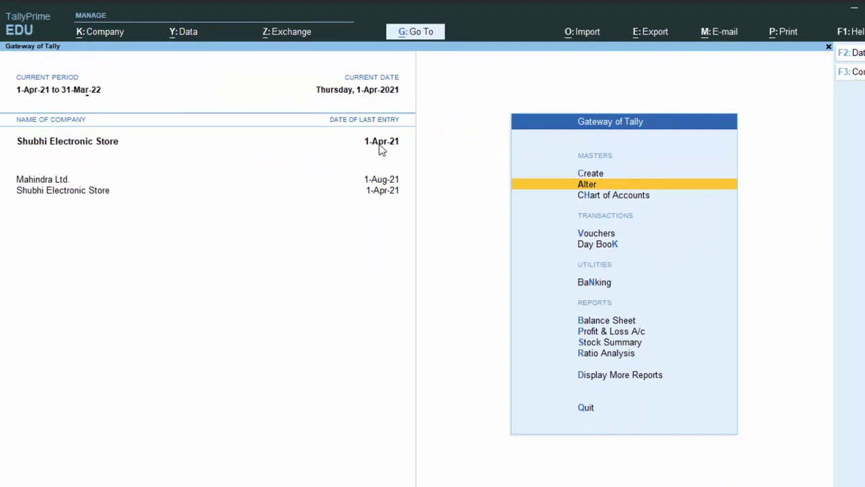
- Start a new Sales voucher with Shubhi Electronics & Grocessary as the party
{"action": "key", "text": "v"}
{"action": "key", "text": "F8"}
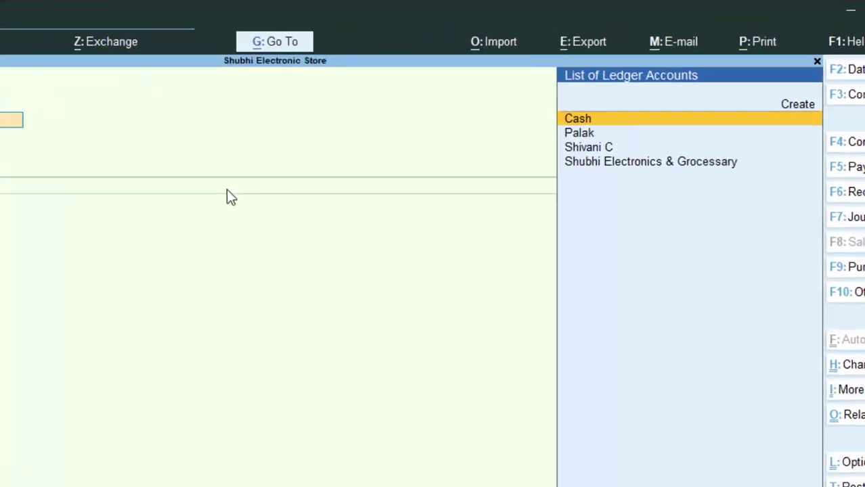
{"action": "key", "text": "Down"}
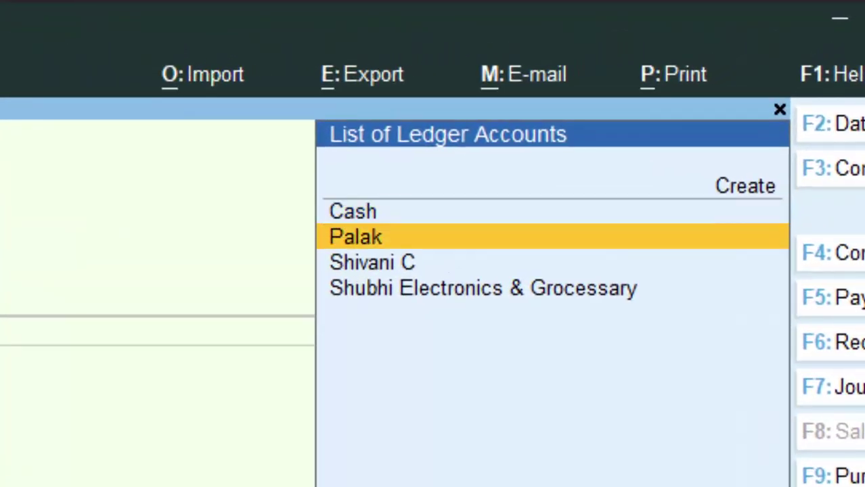
{"action": "key", "text": "Down"}
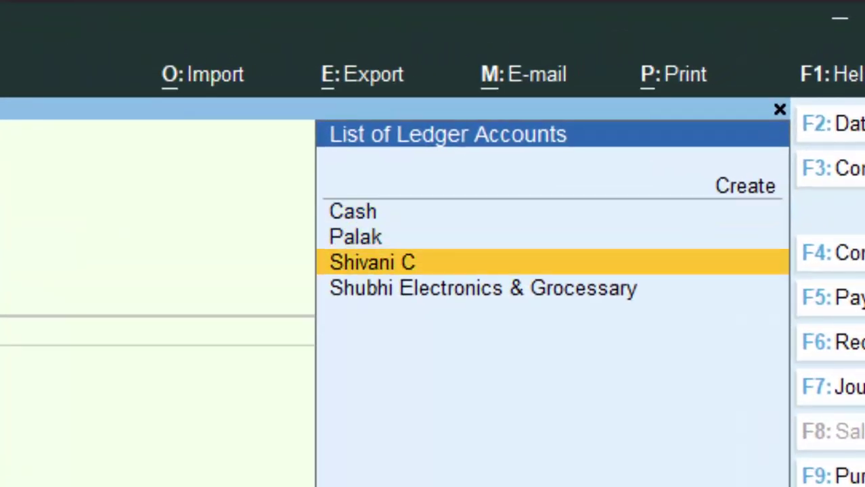
{"action": "key", "text": "Down"}
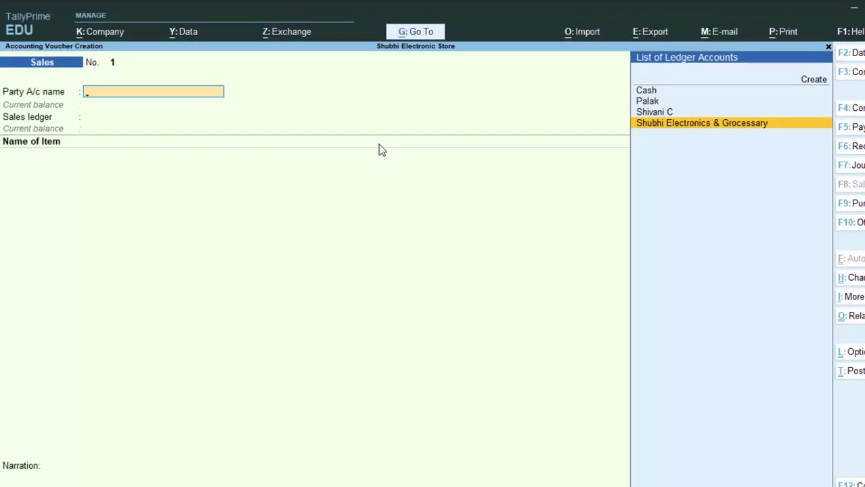
{"action": "key", "text": "Return"}
{"action": "key", "text": "Return"}
{"action": "key", "text": "Return"}
{"action": "key", "text": "Return"}
{"action": "key", "text": "Return"}
{"action": "key", "text": "Return"}
{"action": "key", "text": "Return"}
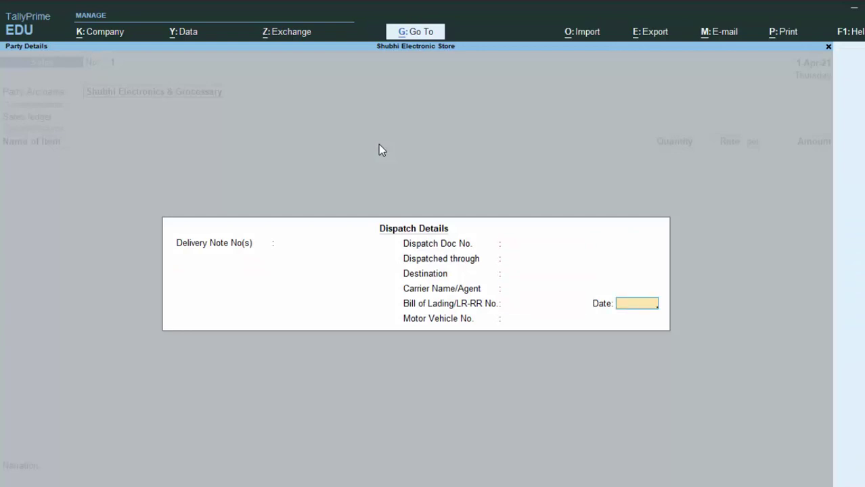
{"action": "key", "text": "Return"}
{"action": "key", "text": "Return"}
{"action": "key", "text": "Return"}
{"action": "key", "text": "Return"}
{"action": "key", "text": "Return"}
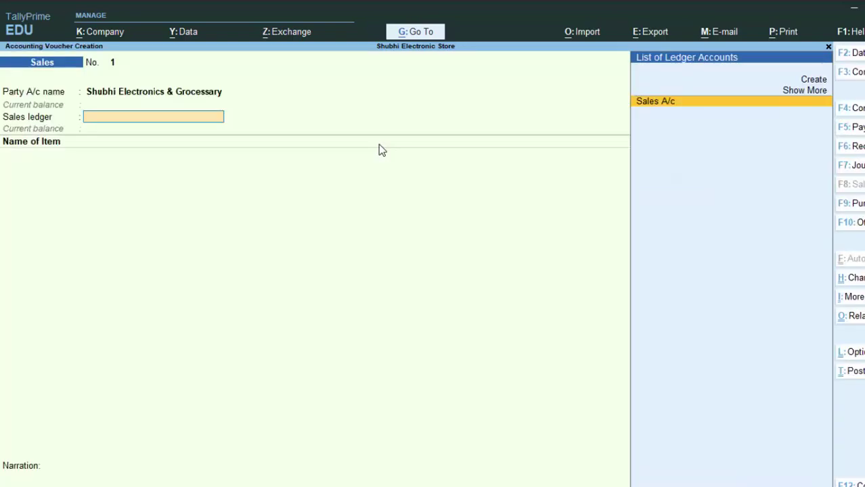
{"action": "key", "text": "Return"}
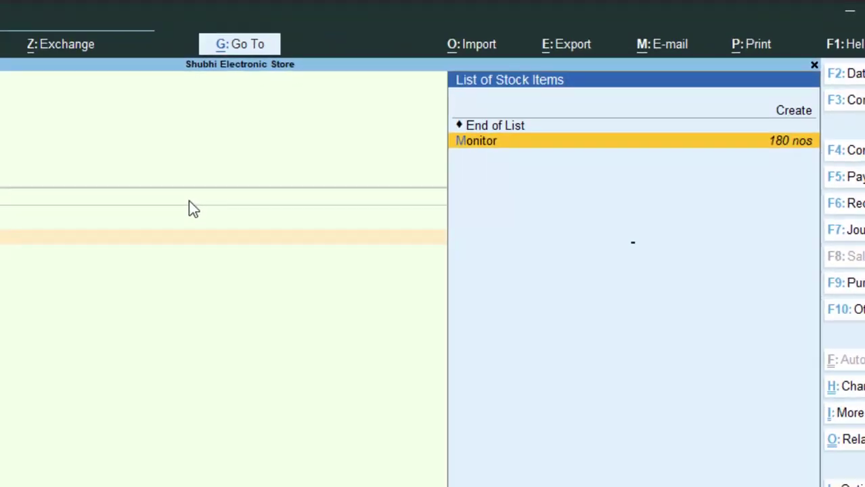
- Add Monitor, 180 nos at a rate of 17,000, to the voucher
{"action": "key", "text": "Return"}
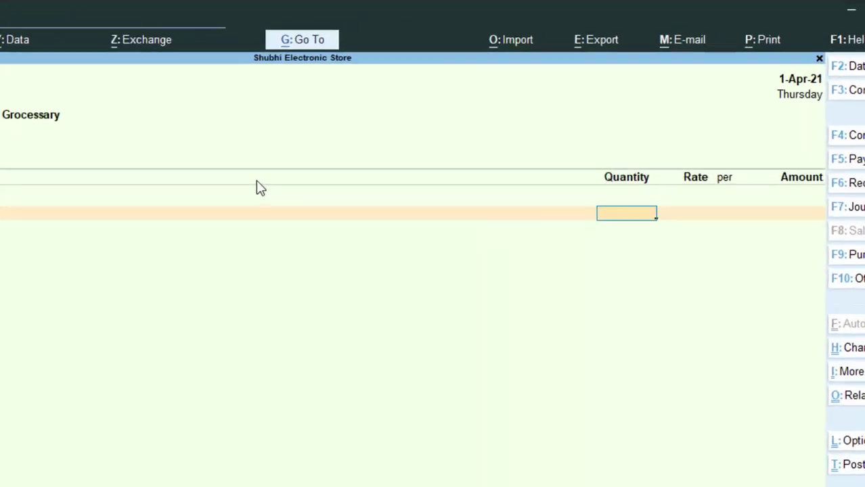
{"action": "type", "text": "1"}
{"action": "type", "text": "80"}
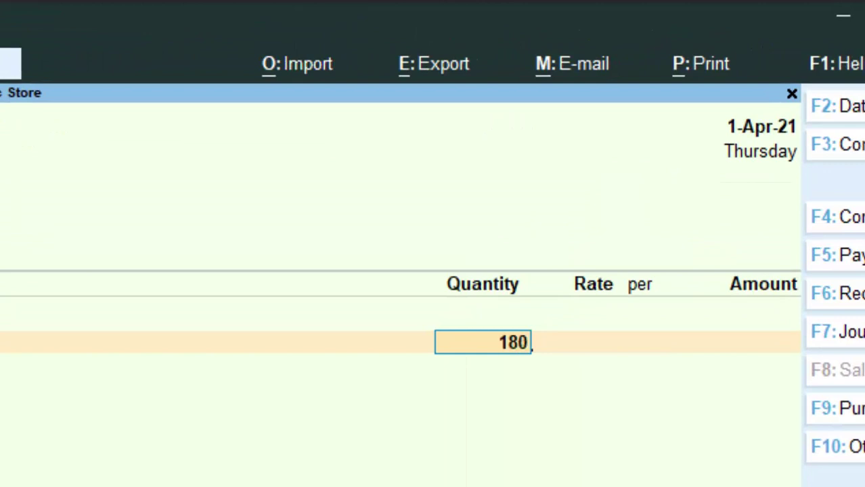
{"action": "key", "text": "Return"}
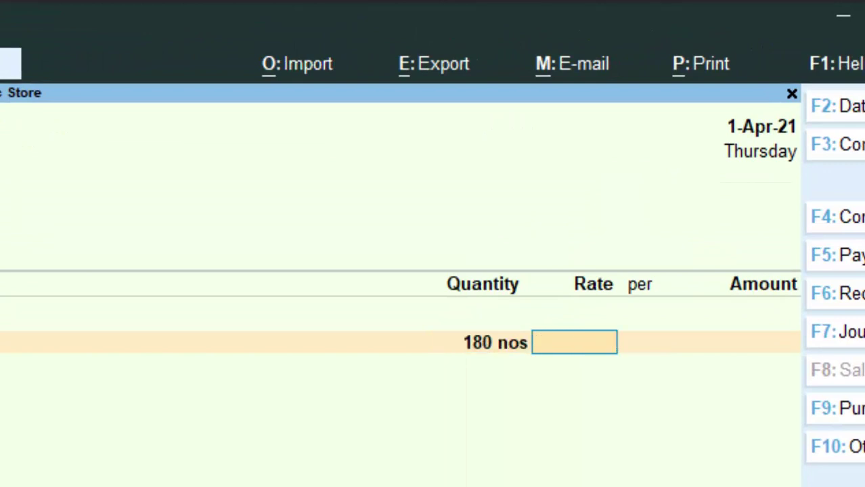
{"action": "type", "text": "170"}
{"action": "type", "text": "00"}
{"action": "key", "text": "Return"}
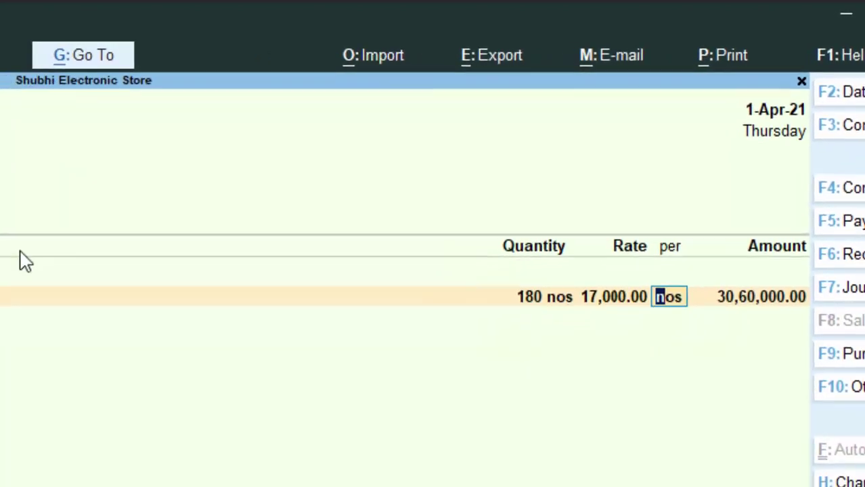
{"action": "key", "text": "Return"}
{"action": "key", "text": "Return"}
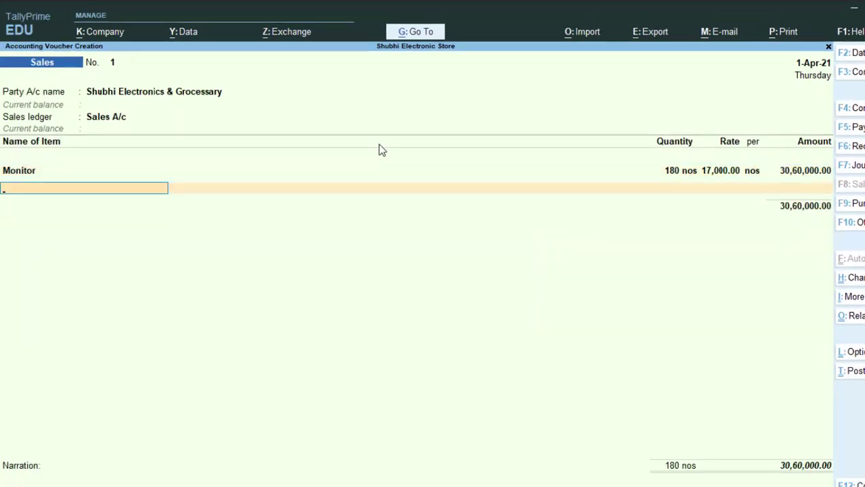
- Add Parle G, 1 Pkt at a rate of 700, as the second item
{"action": "type", "text": "P"}
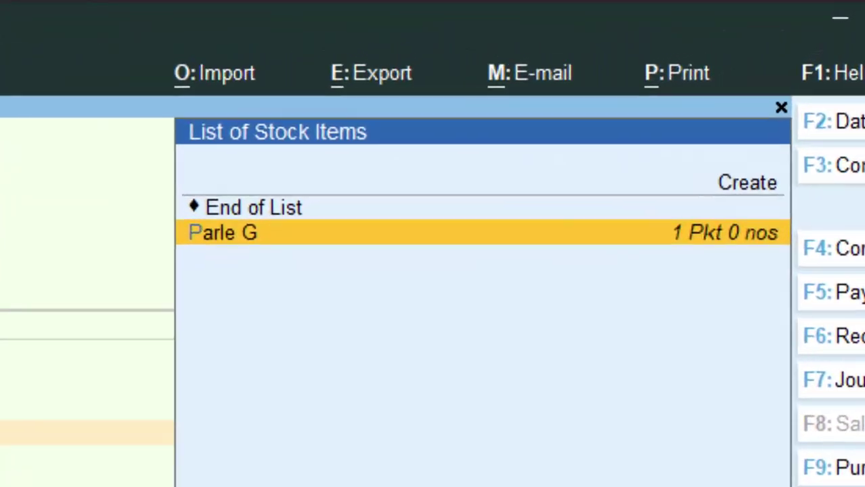
{"action": "key", "text": "Return"}
{"action": "type", "text": "1"}
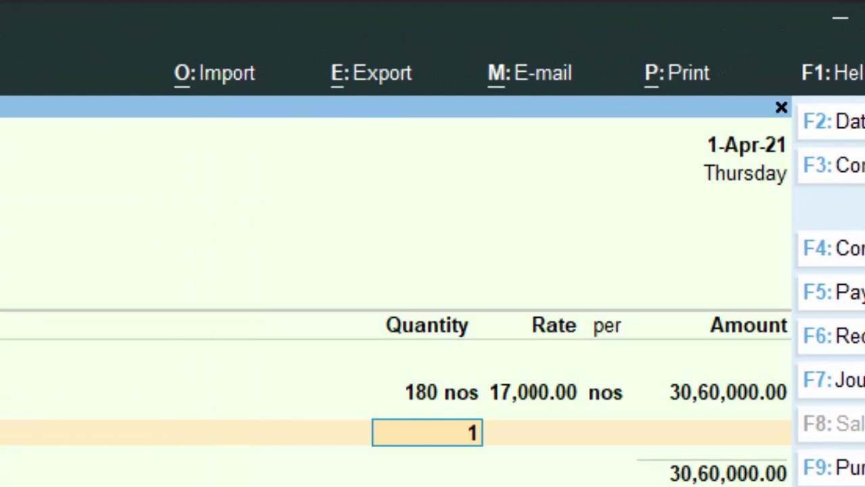
{"action": "key", "text": "Return"}
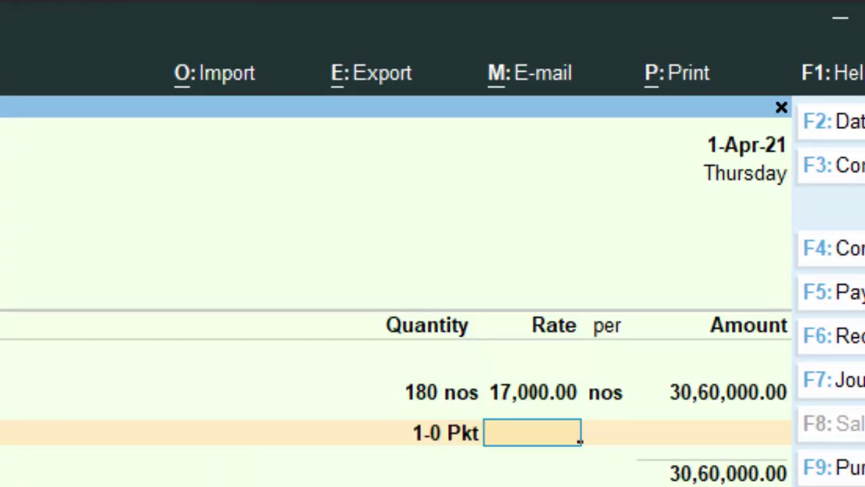
{"action": "type", "text": "7"}
{"action": "type", "text": "00"}
{"action": "key", "text": "Return"}
{"action": "key", "text": "Return"}
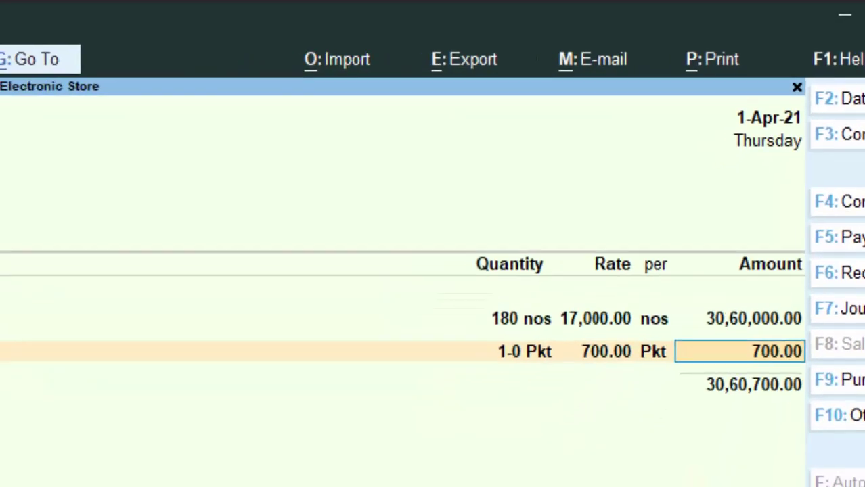
{"action": "key", "text": "Return"}
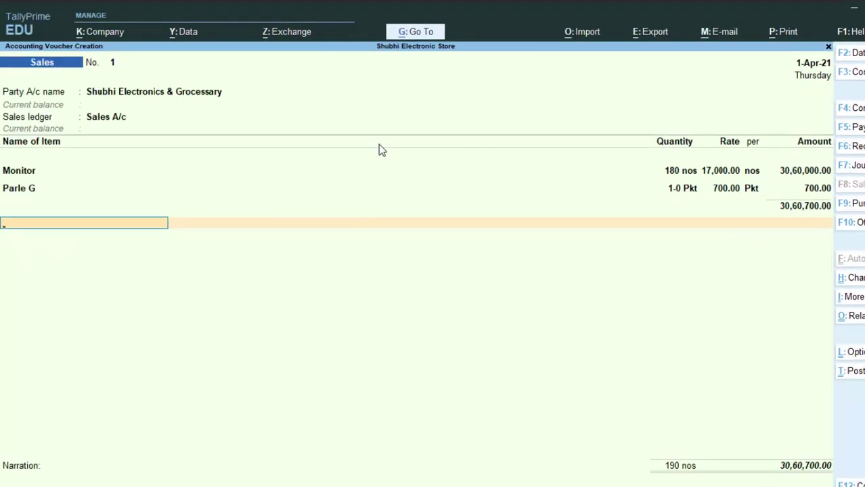
- Pick Cgst for the ledger row, then back out to choose a different ledger
{"action": "type", "text": "C"}
{"action": "key", "text": "Return"}
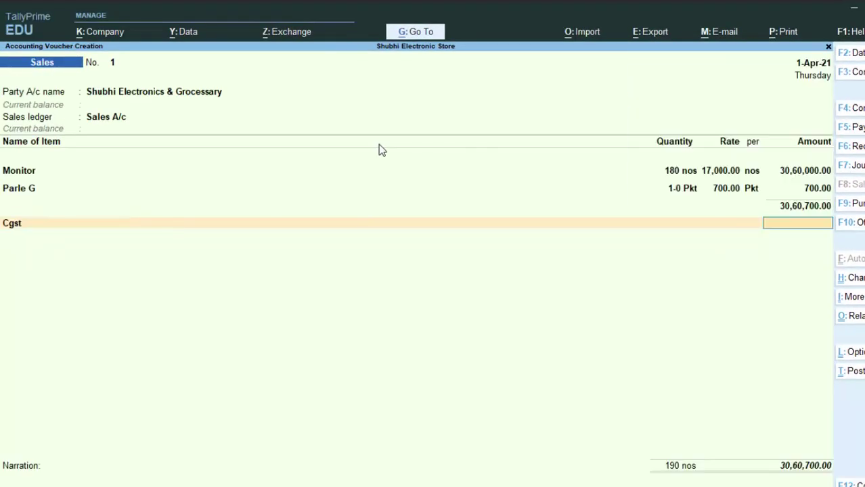
{"action": "key", "text": "BackSpace"}
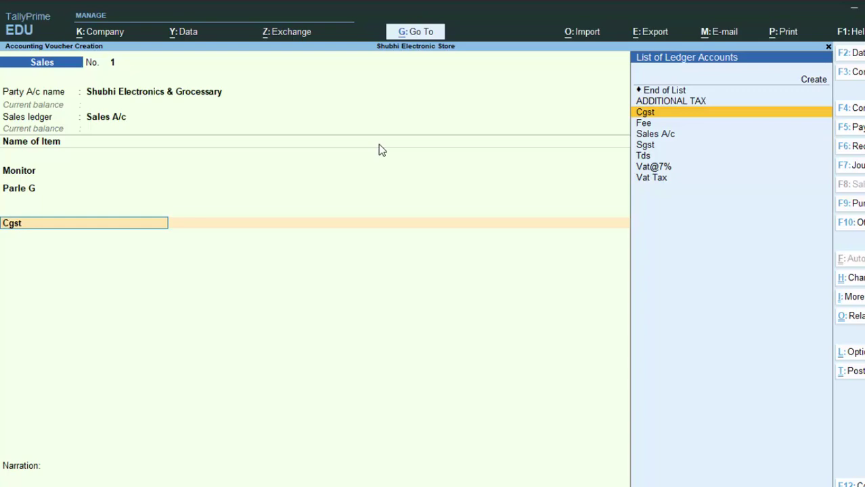
- Create a new ledger named Tcs on Sales under the Duties & Taxes group
{"action": "key", "text": "alt+c"}
{"action": "type", "text": "T"}
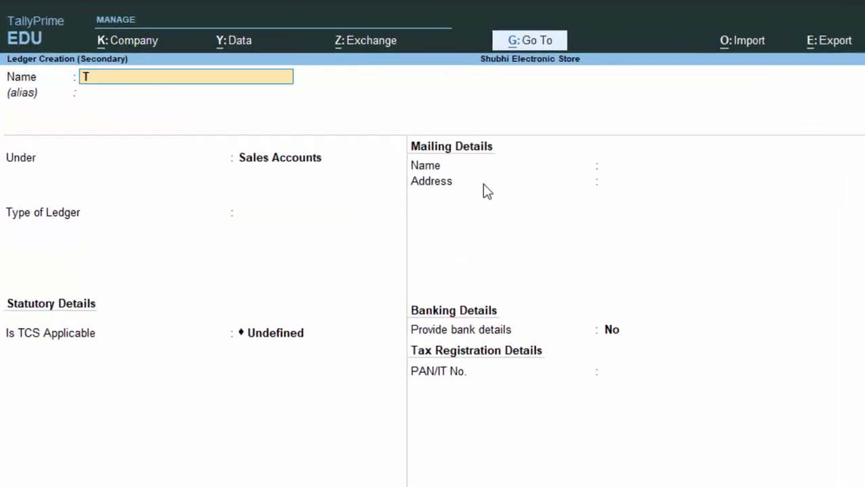
{"action": "type", "text": "cs on"}
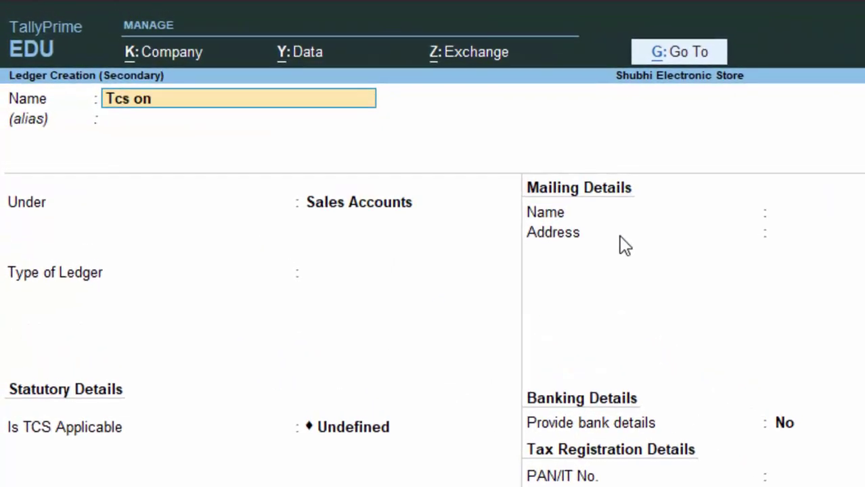
{"action": "type", "text": " Sale"}
{"action": "type", "text": "s"}
{"action": "key", "text": "Return"}
{"action": "key", "text": "Return"}
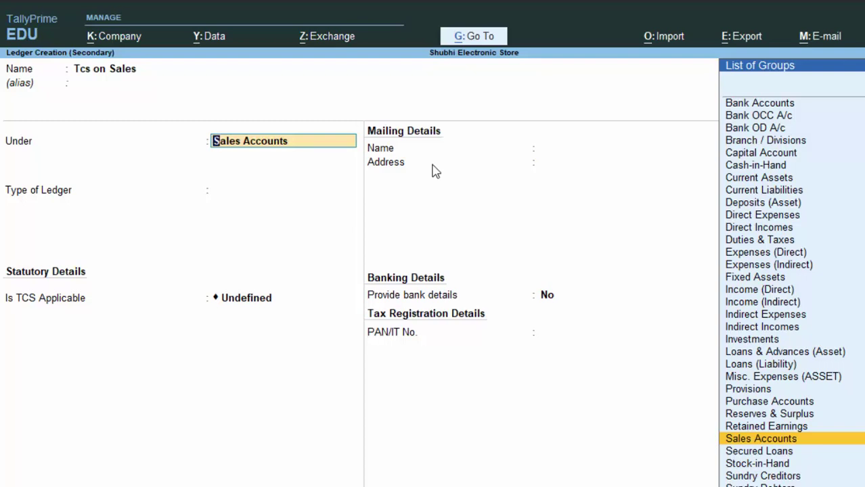
{"action": "type", "text": "ind"}
{"action": "key", "text": "Return"}
{"action": "key", "text": "BackSpace"}
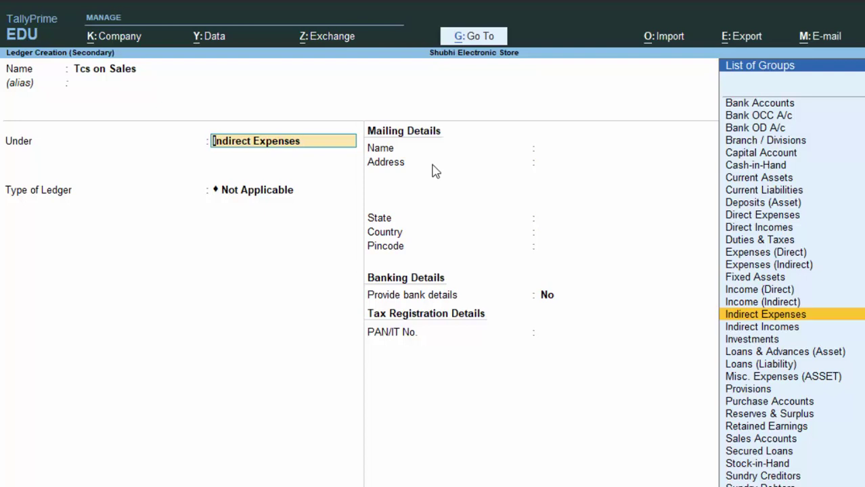
{"action": "key", "text": "Up"}
{"action": "key", "text": "Up"}
{"action": "key", "text": "Up"}
{"action": "key", "text": "Up"}
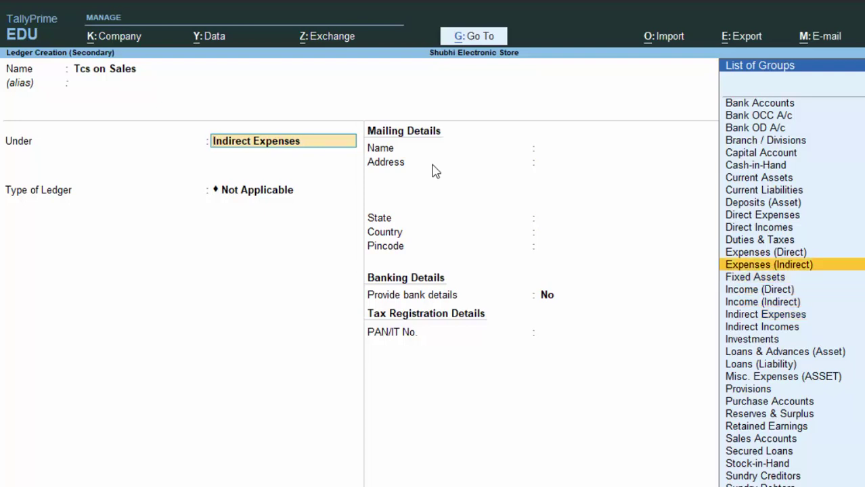
{"action": "key", "text": "Up"}
{"action": "key", "text": "Up"}
{"action": "key", "text": "Return"}
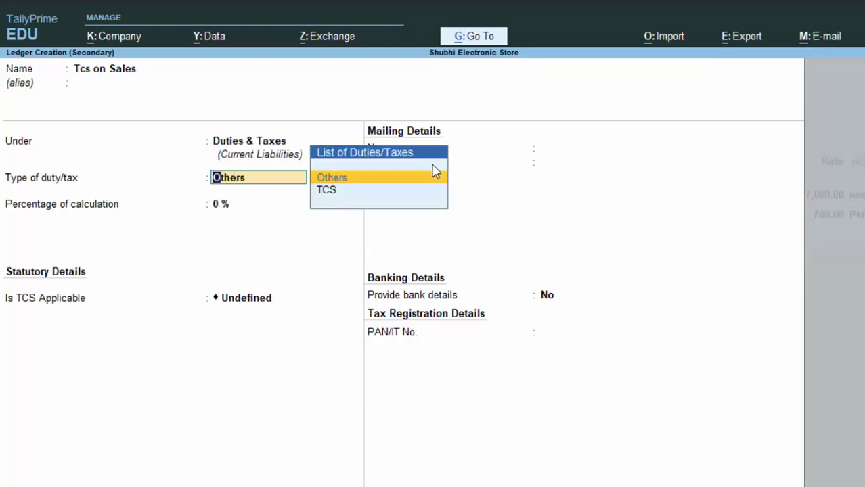
- Set the ledger's duty type to TCS and nature of goods to Tcs on Sales, then save it
{"action": "key", "text": "Down"}
{"action": "key", "text": "Return"}
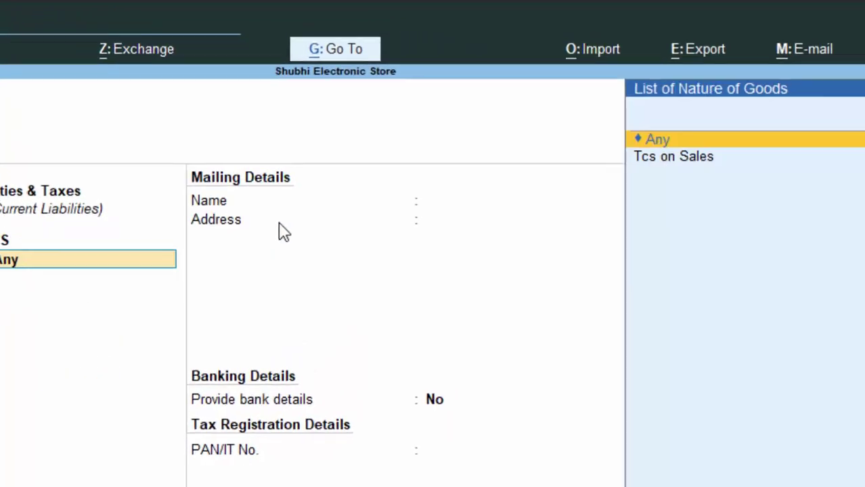
{"action": "key", "text": "Down"}
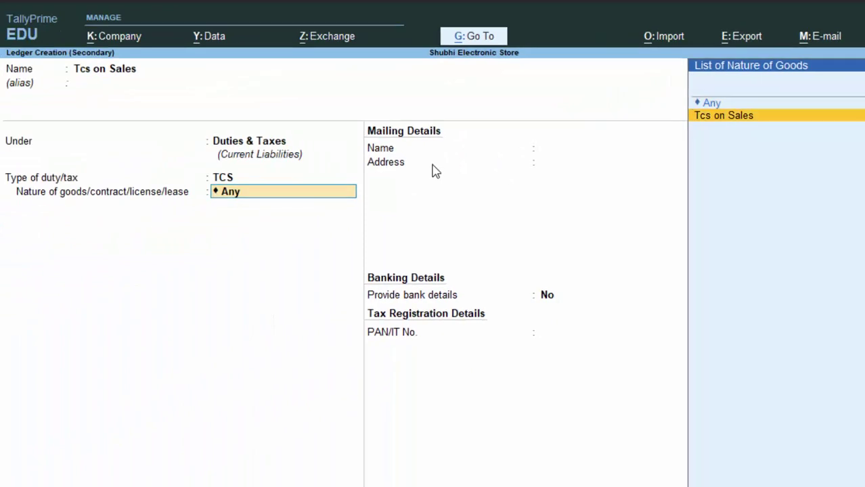
{"action": "key", "text": "Return"}
{"action": "key", "text": "ctrl+a"}
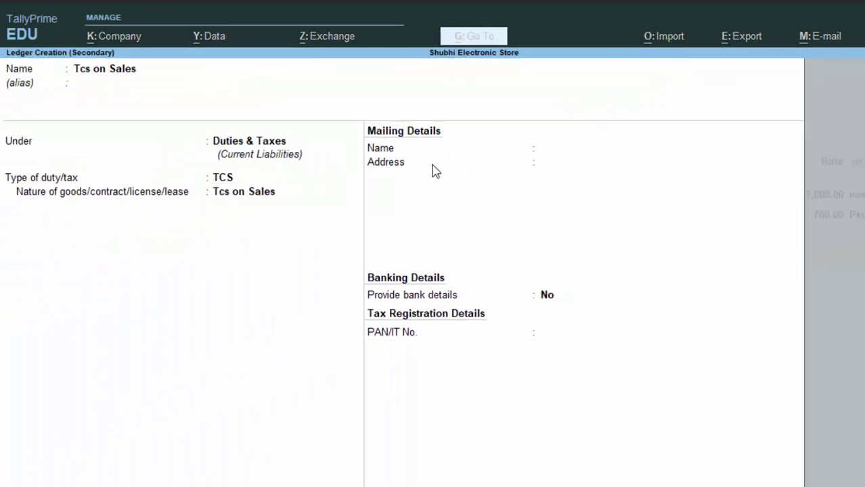
- Confirm the ledger, accept the 30,607.00 TCS amount, and set bill-wise details to New Ref 1
{"action": "key", "text": "Return"}
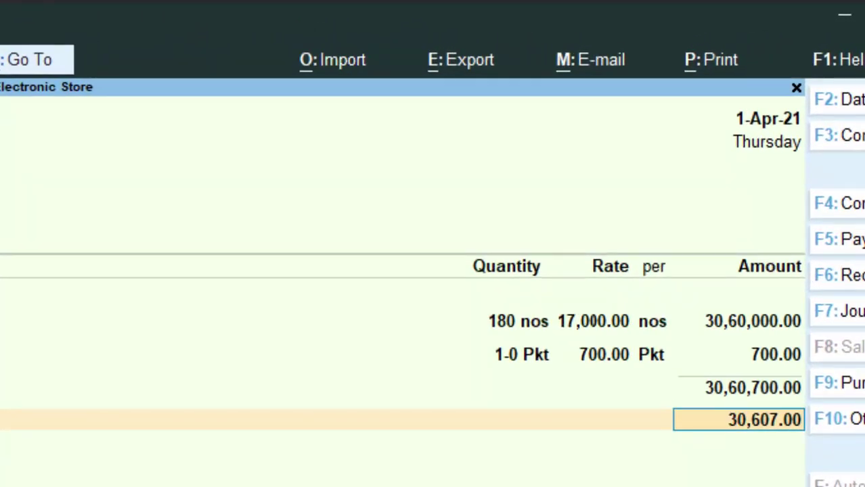
{"action": "key", "text": "Return"}
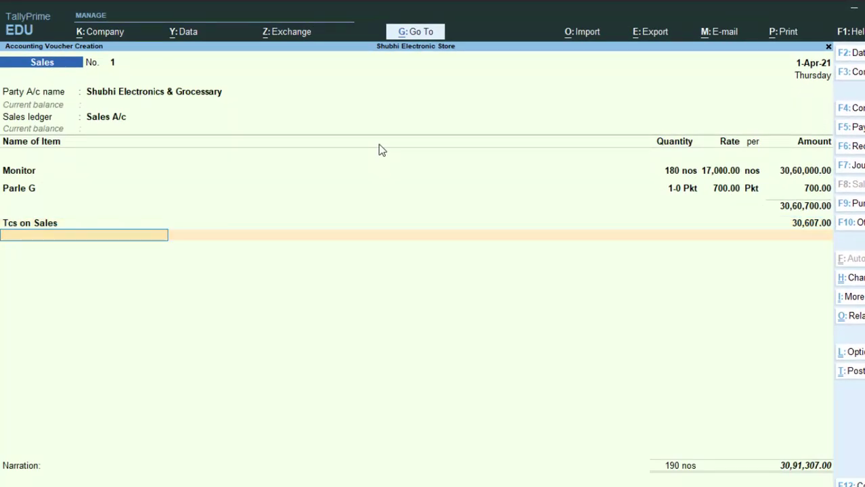
{"action": "key", "text": "Return"}
{"action": "key", "text": "Return"}
{"action": "key", "text": "Return"}
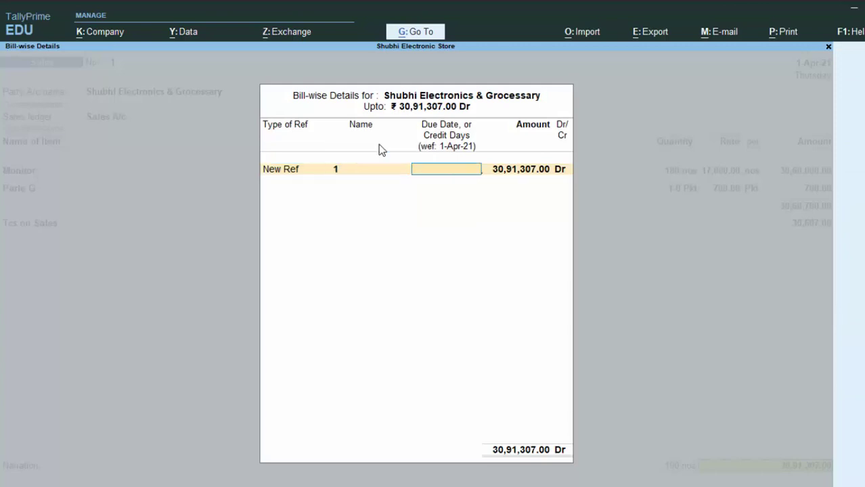
{"action": "key", "text": "Return"}
{"action": "key", "text": "Return"}
{"action": "key", "text": "Return"}
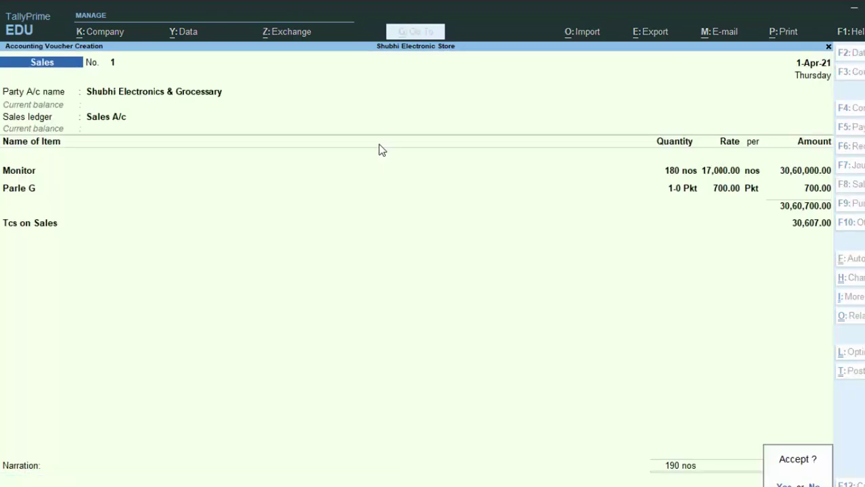
{"action": "key", "text": "Return"}
- Save the voucher and open the Shubhi Electronics & Grocessary sales entry from the Day Book
{"action": "key", "text": "Escape"}
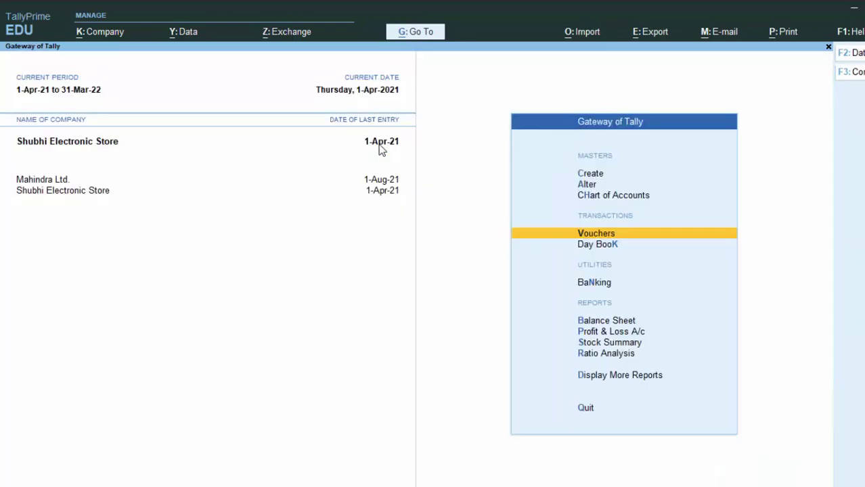
{"action": "key", "text": "d"}
{"action": "key", "text": "d"}
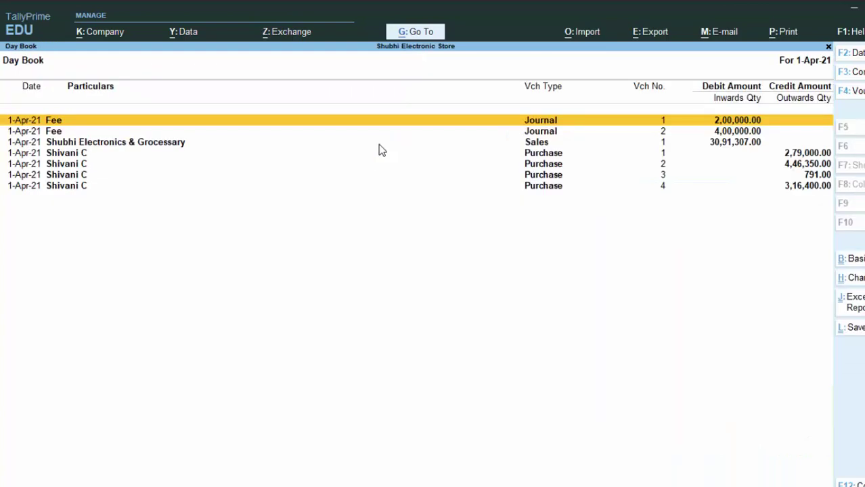
{"action": "left_click", "coordinate": [378, 144]}
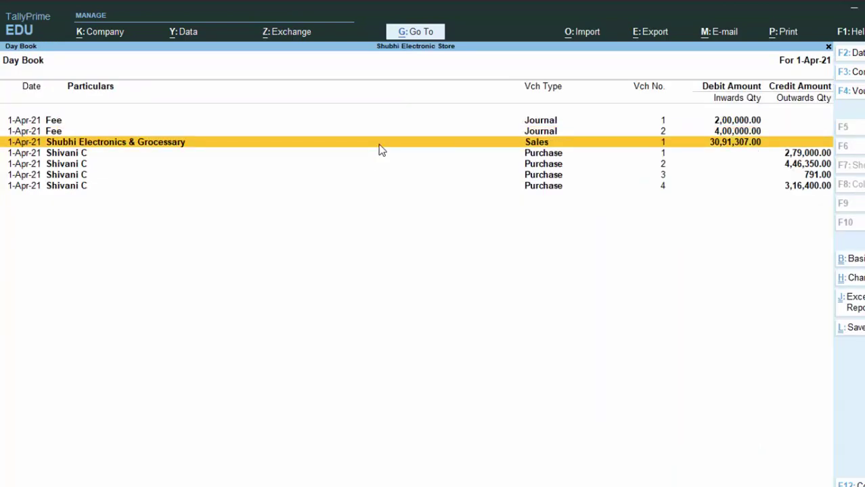
{"action": "left_click", "coordinate": [378, 144]}
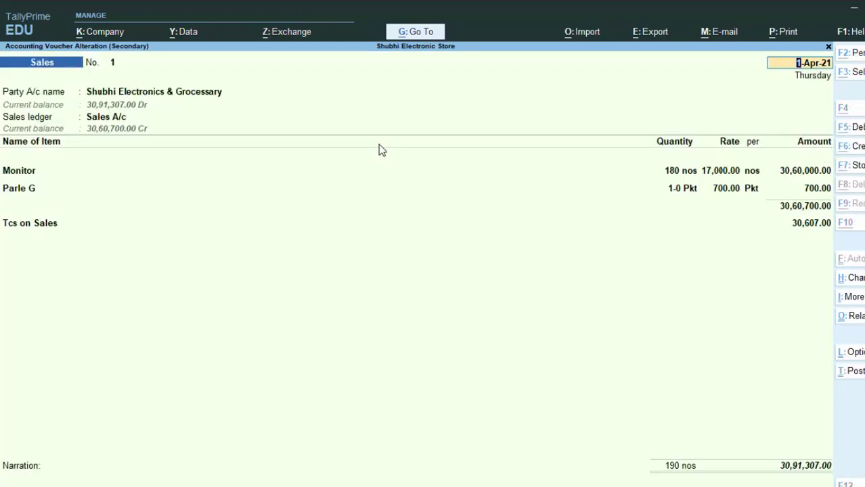
- Preview the current voucher as an invoice and zoom it to full size
{"action": "key", "text": "alt+p"}
{"action": "key", "text": "Return"}
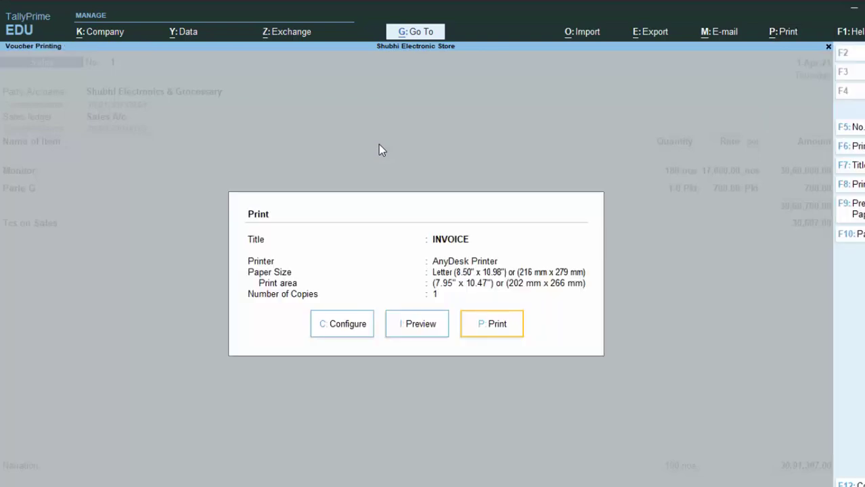
{"action": "key", "text": "i"}
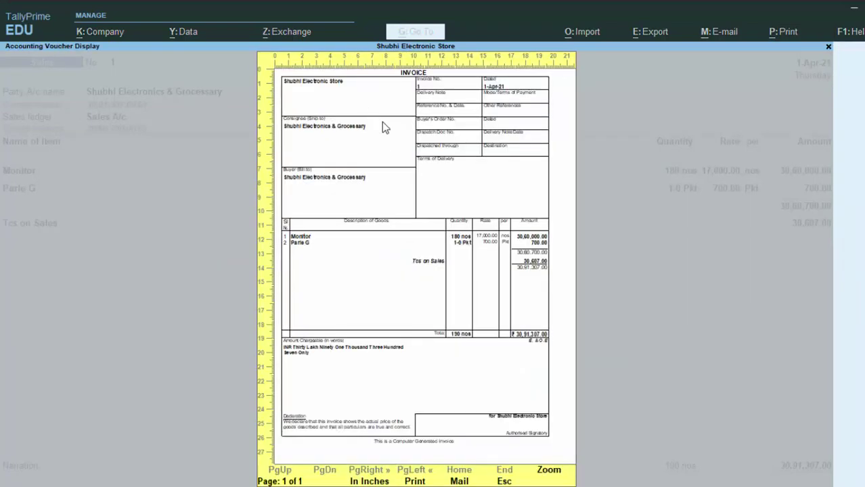
{"action": "left_click", "coordinate": [549, 472]}
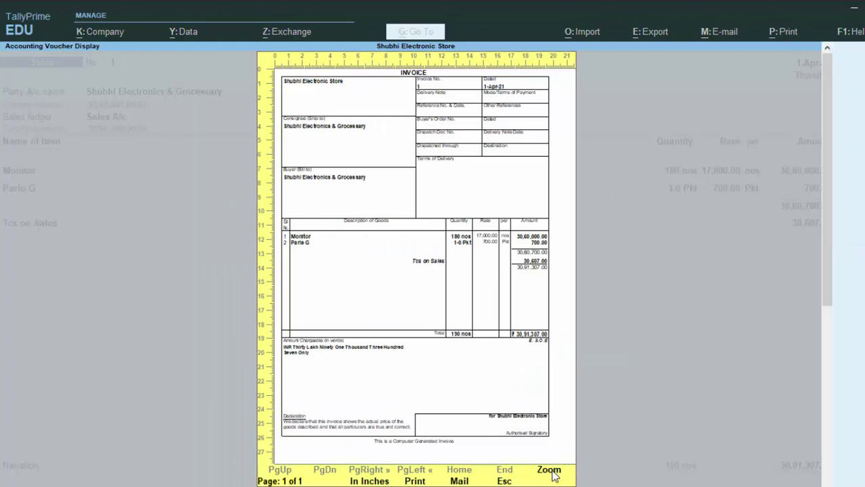